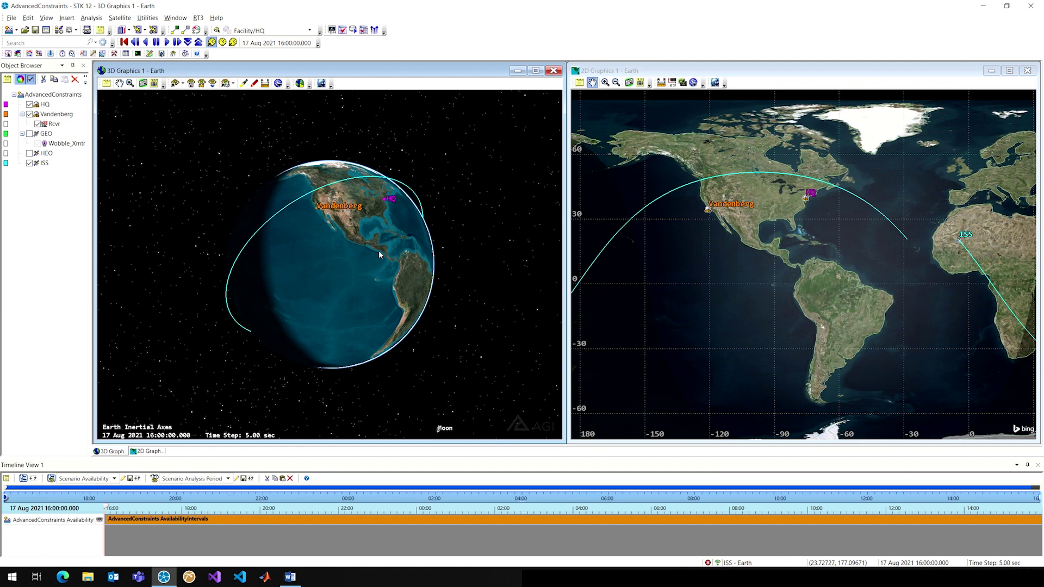
- Compute access from the ISS satellite to the HQ facility using object time periods, and minimize the Access tool
left_click_drag(354, 192, 371, 228)
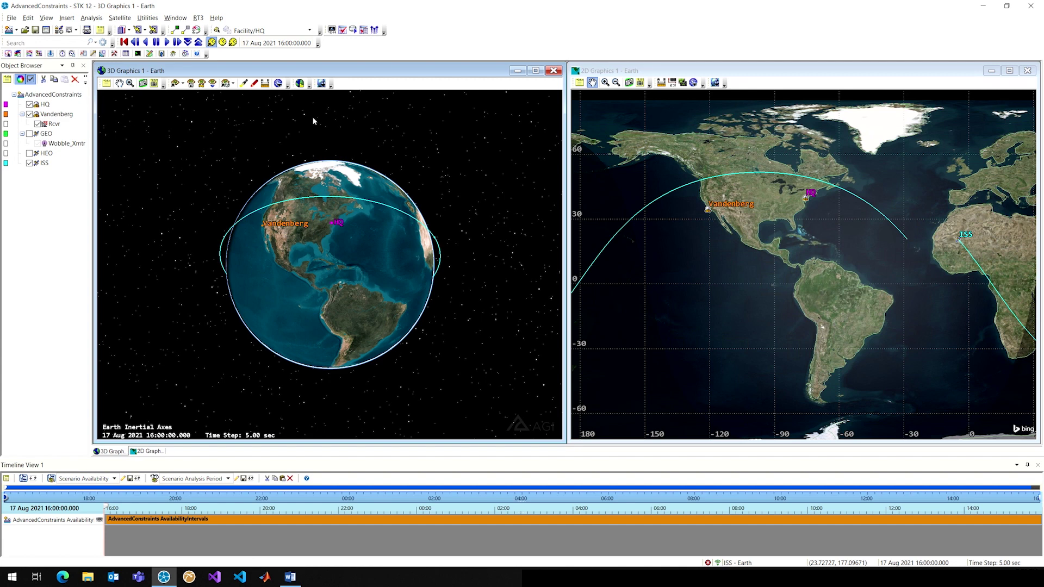
left_click(175, 30)
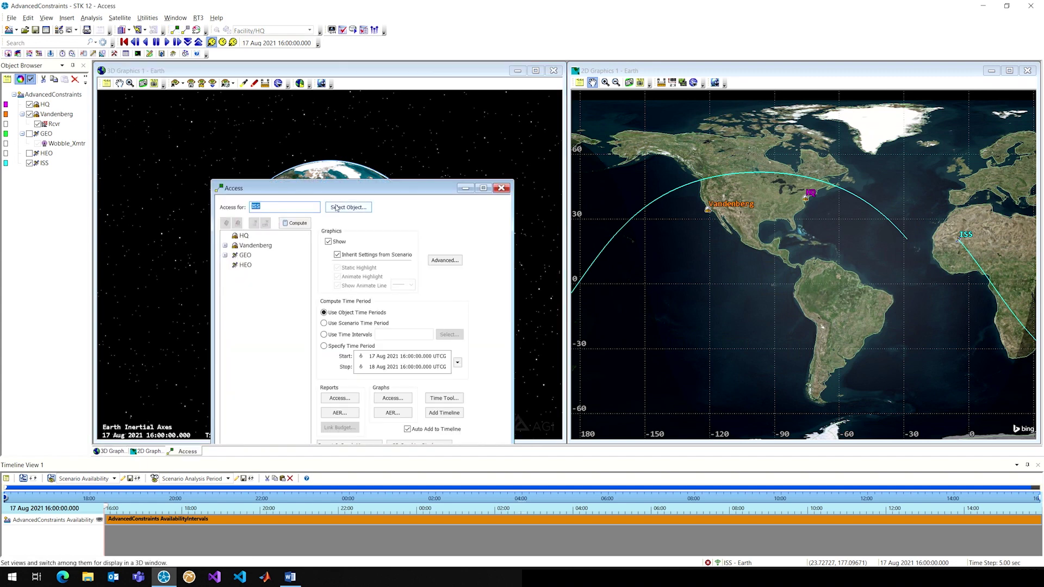
left_click(244, 237)
left_click_drag(304, 189, 302, 114)
left_click(298, 152)
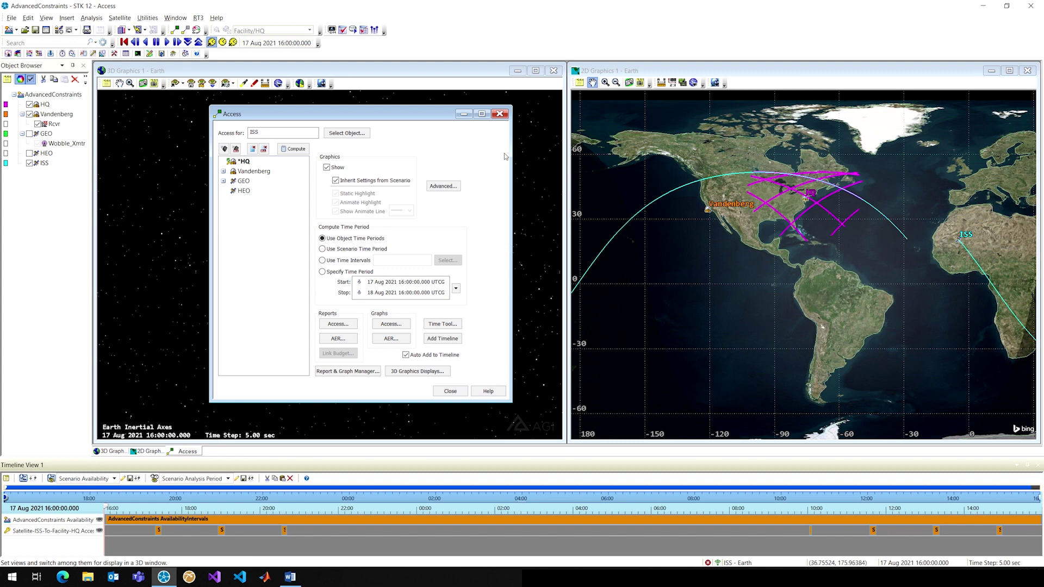
left_click(464, 113)
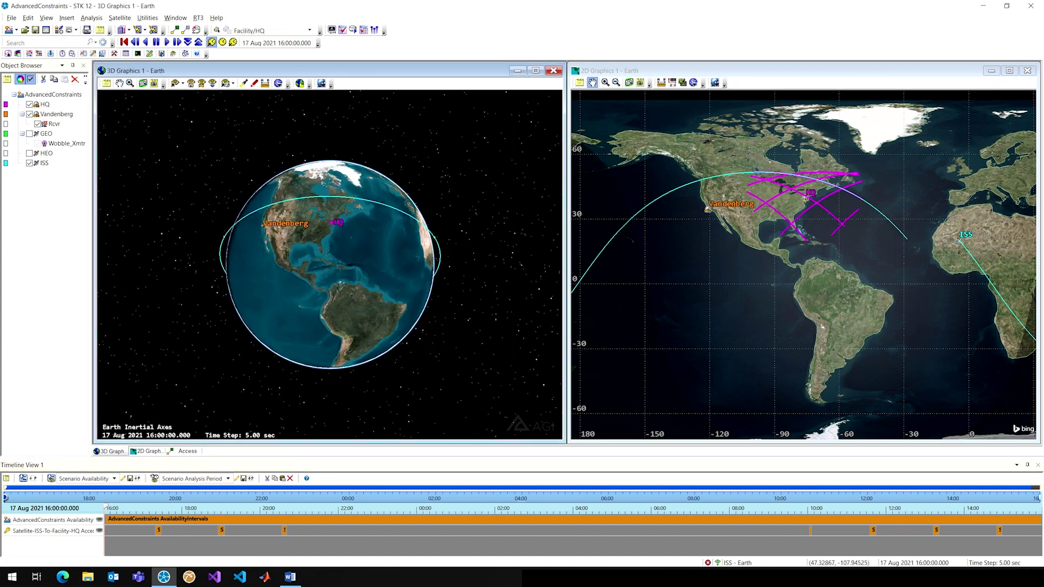
left_click_drag(231, 166, 252, 166)
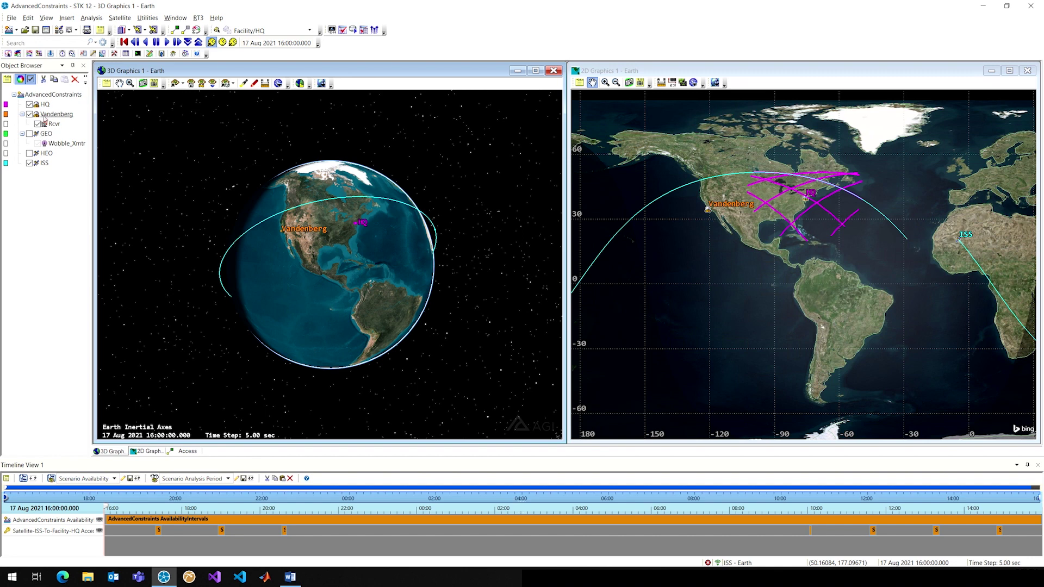
- Enable the Lighting constraint in the ISS satellite's Sun constraints with the Direct Sun condition
right_click(43, 163)
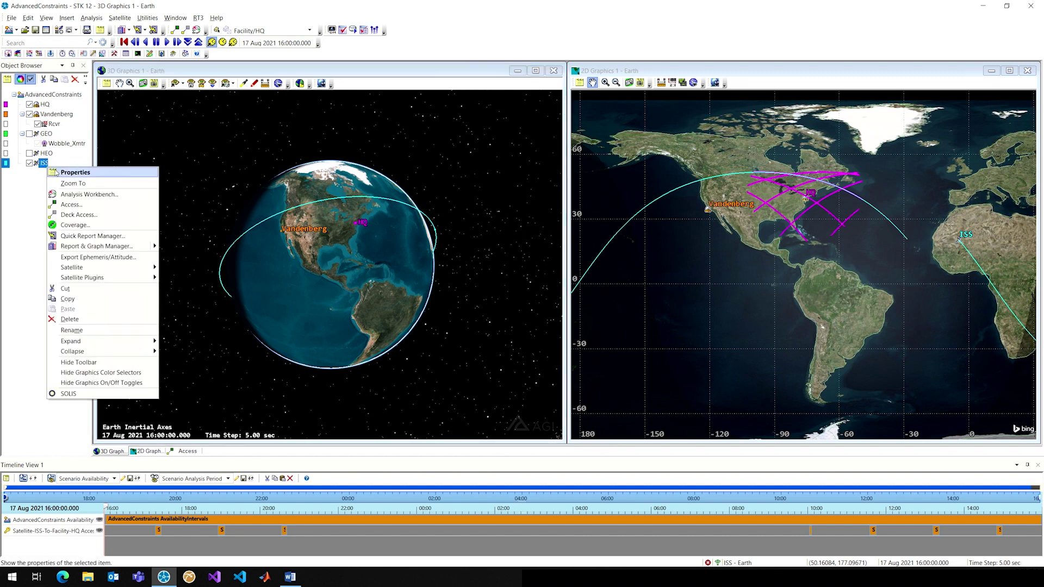
left_click(56, 173)
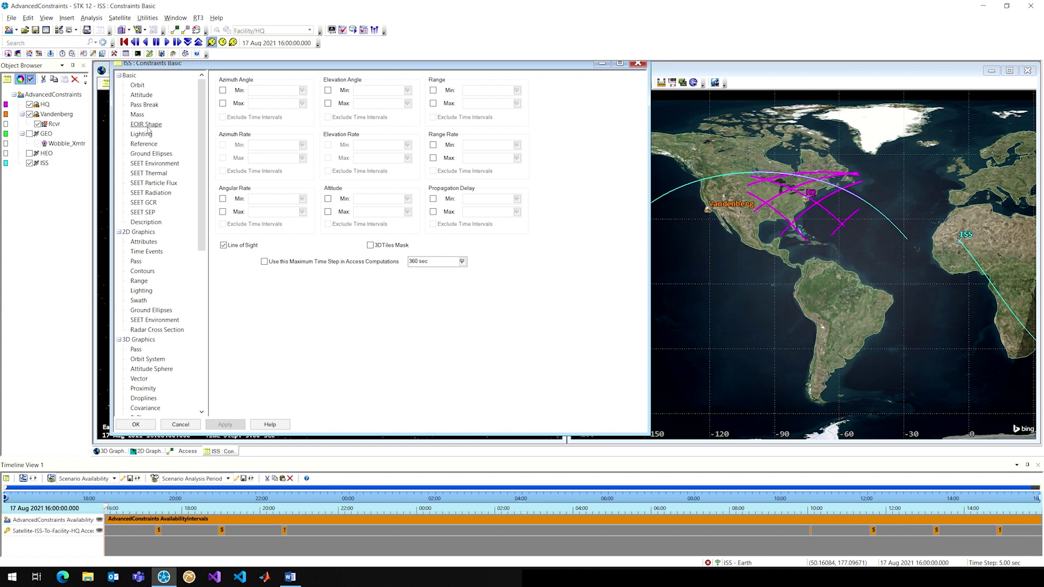
scroll(148, 130, "down", 9)
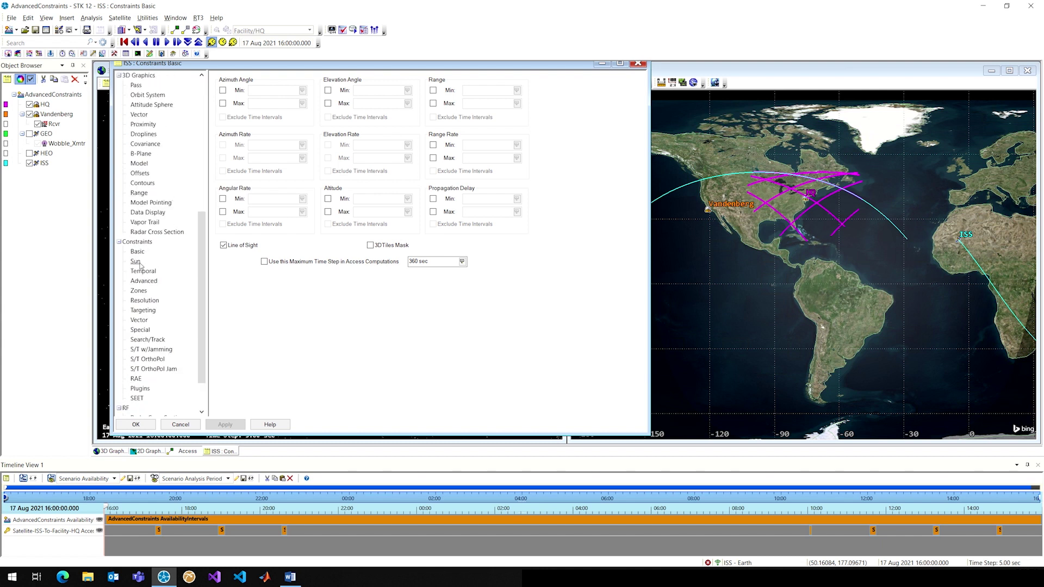
left_click(136, 262)
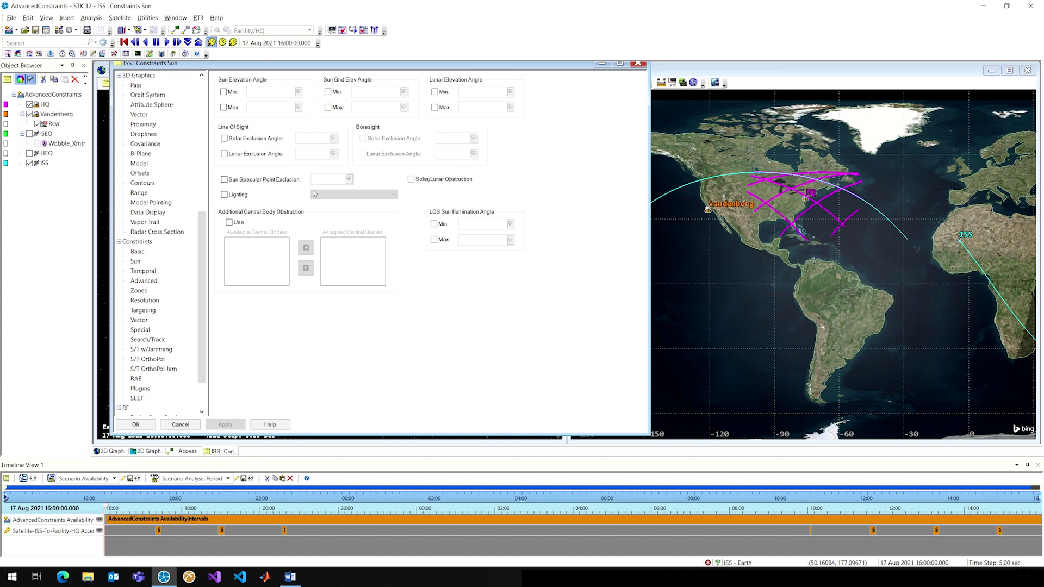
left_click(224, 195)
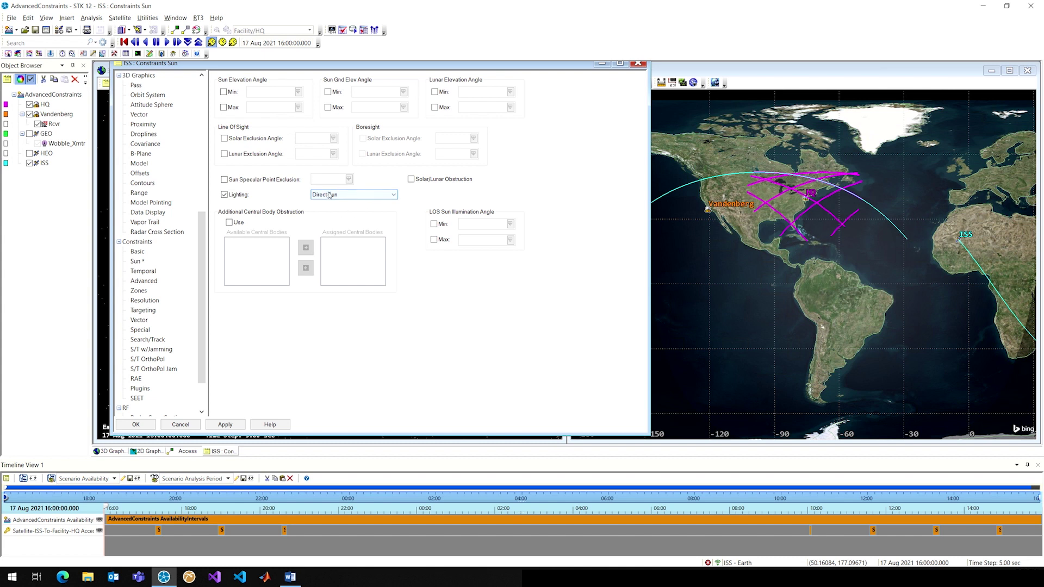
left_click(330, 195)
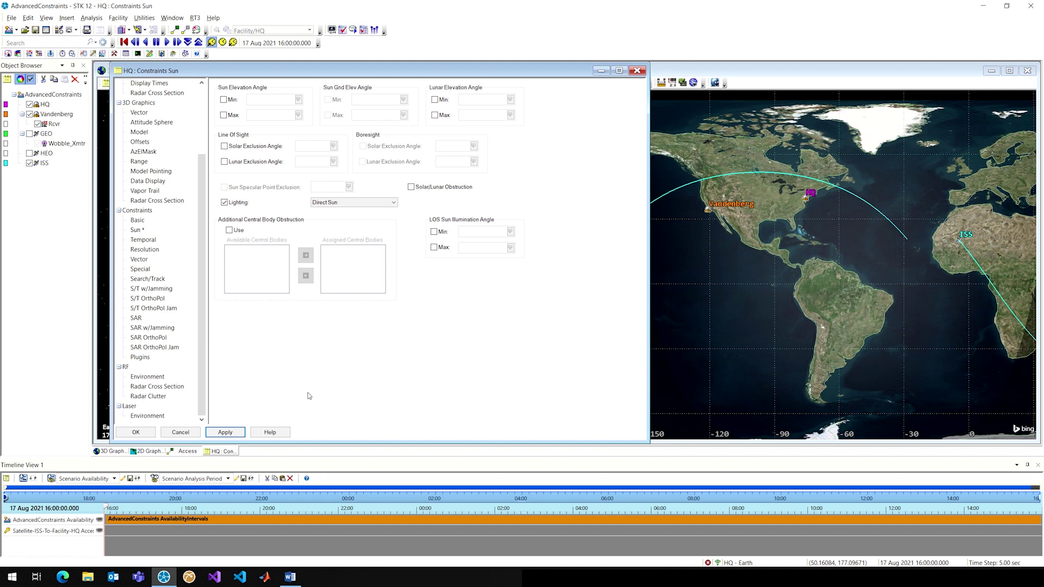
- Set the HQ facility's Lighting constraint to Umbra, apply it and close the properties
left_click(344, 205)
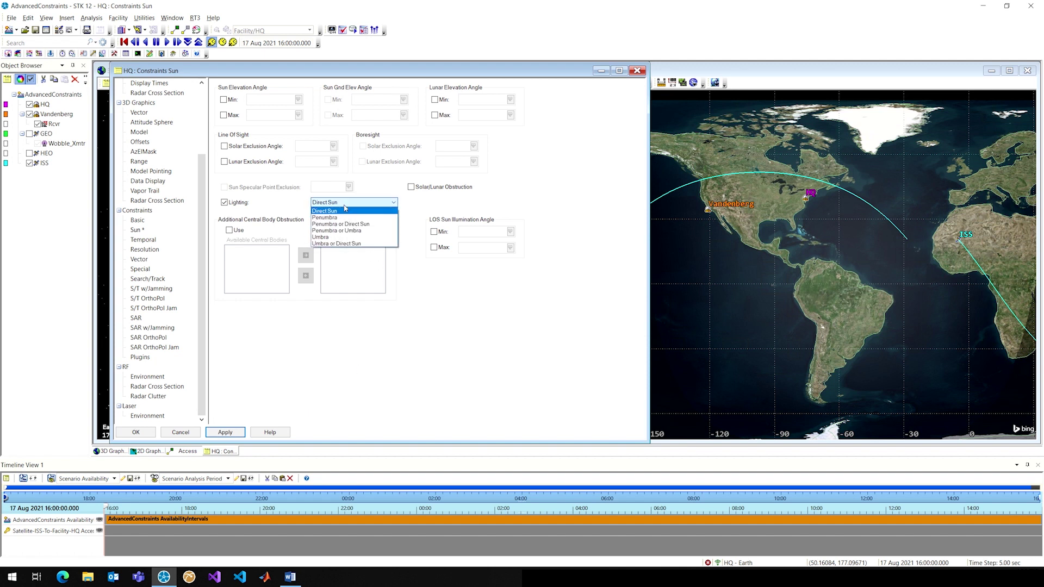
left_click(326, 237)
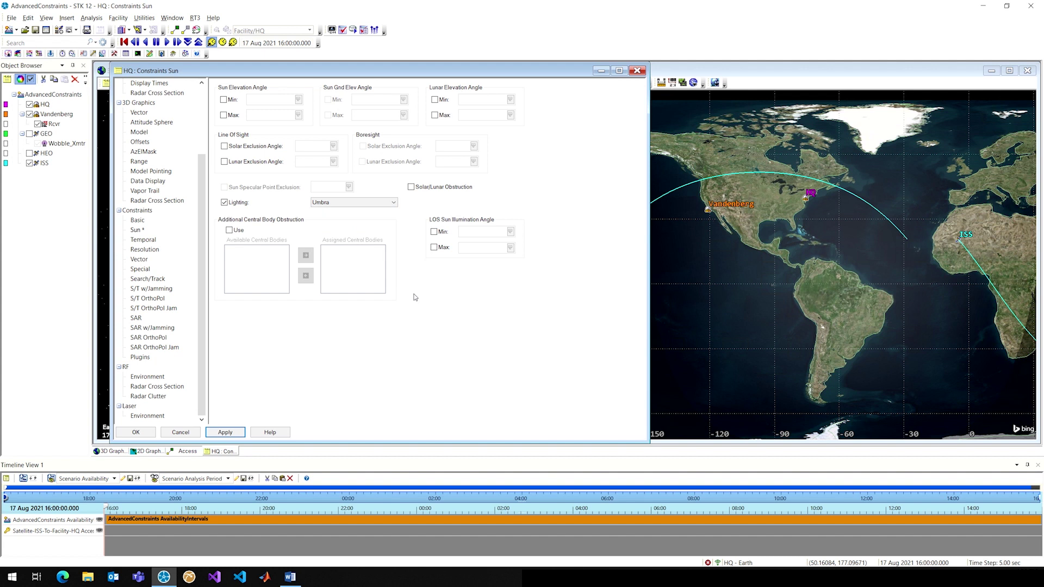
left_click(225, 433)
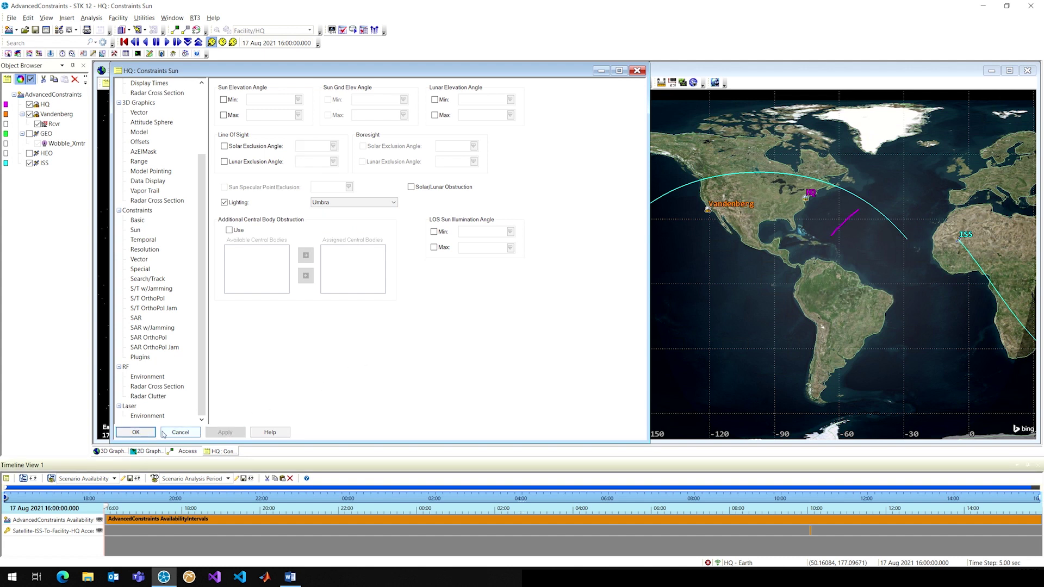
left_click(136, 433)
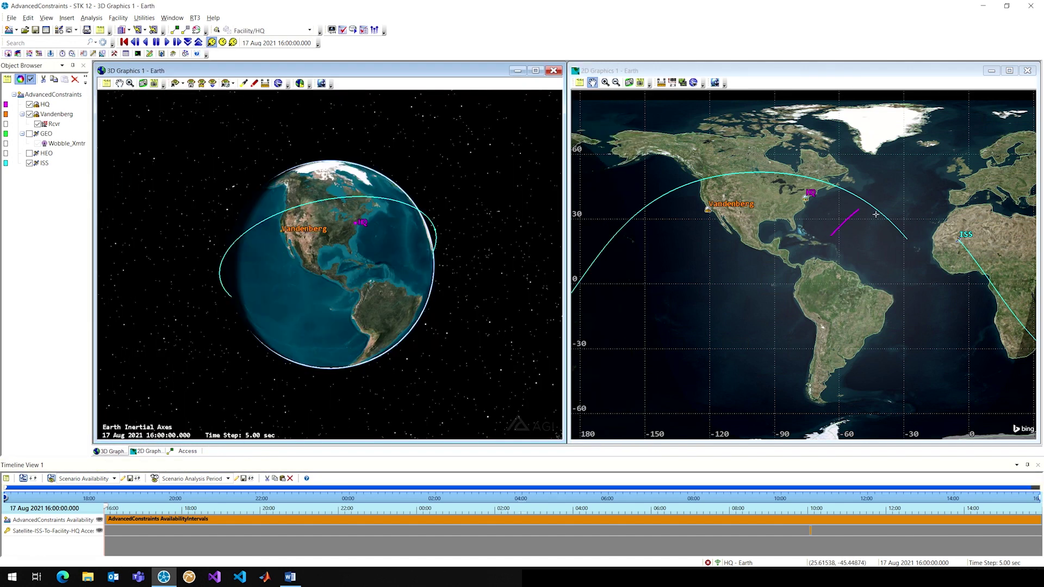
- Restore the Access tool, recompute access from ISS to HQ and close the tool
left_click(184, 451)
left_click(127, 438)
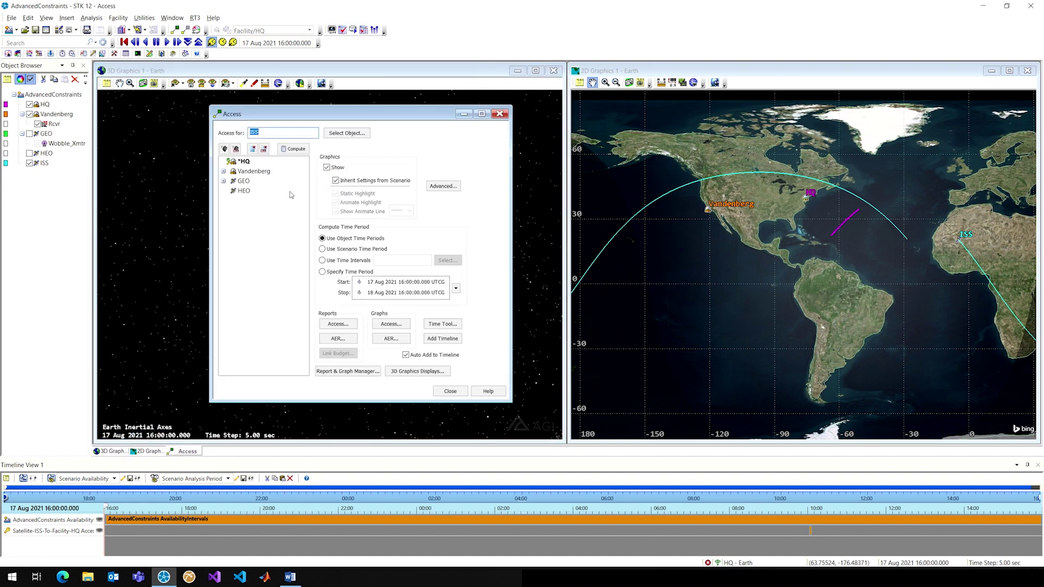
left_click(294, 149)
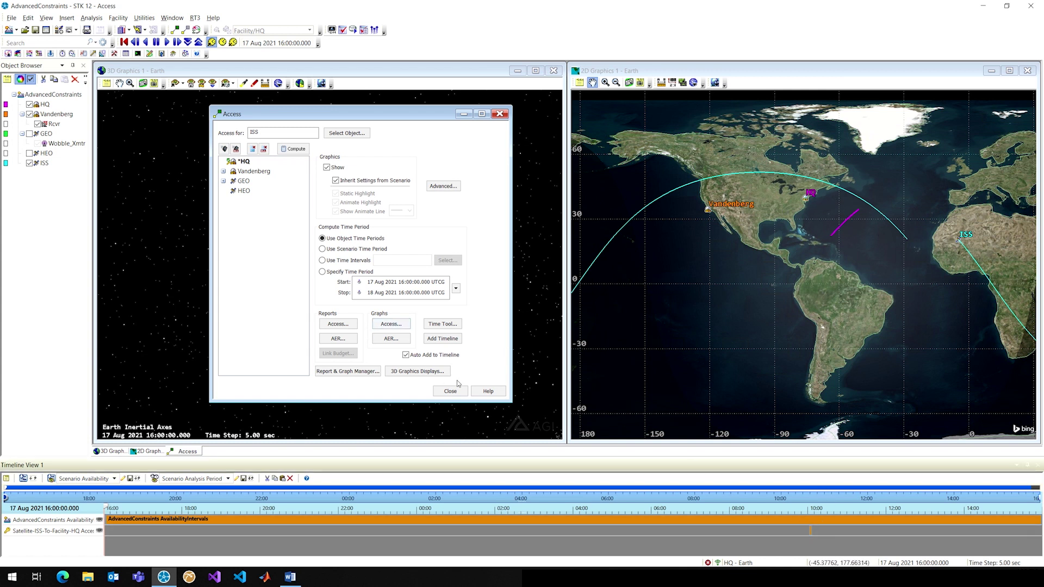
key("Escape")
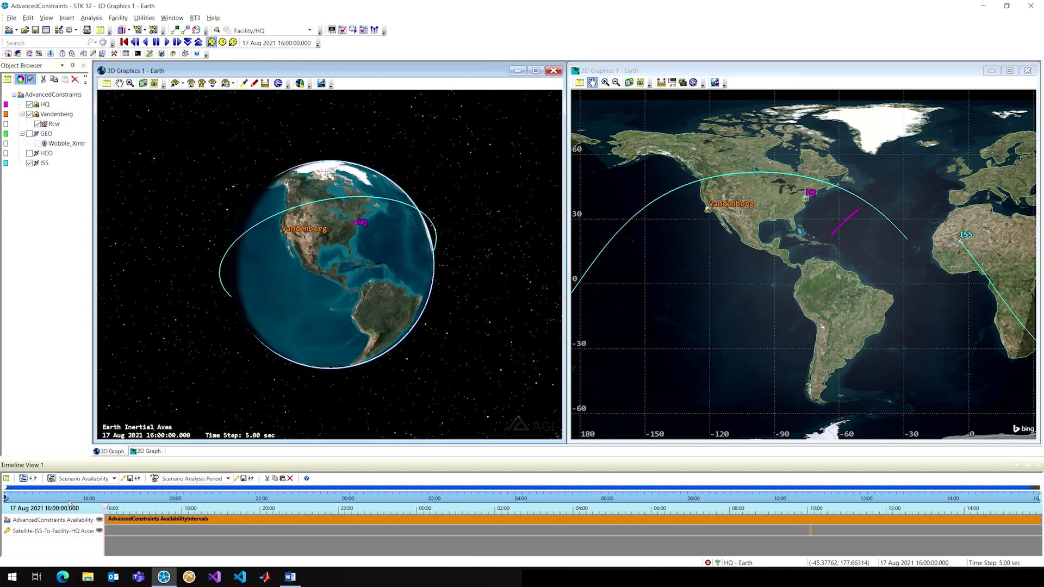
- Move the scenario time to the access interval at about 18 Aug 2021 10:00:56 and examine the lighting over HQ in 3D
left_click_drag(107, 507, 812, 501)
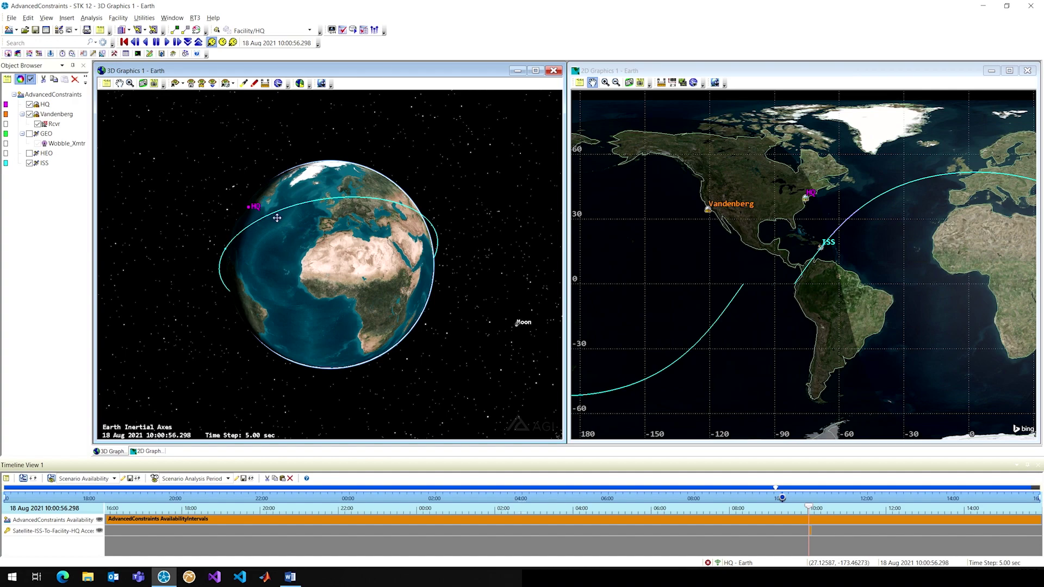
left_click_drag(276, 218, 359, 198)
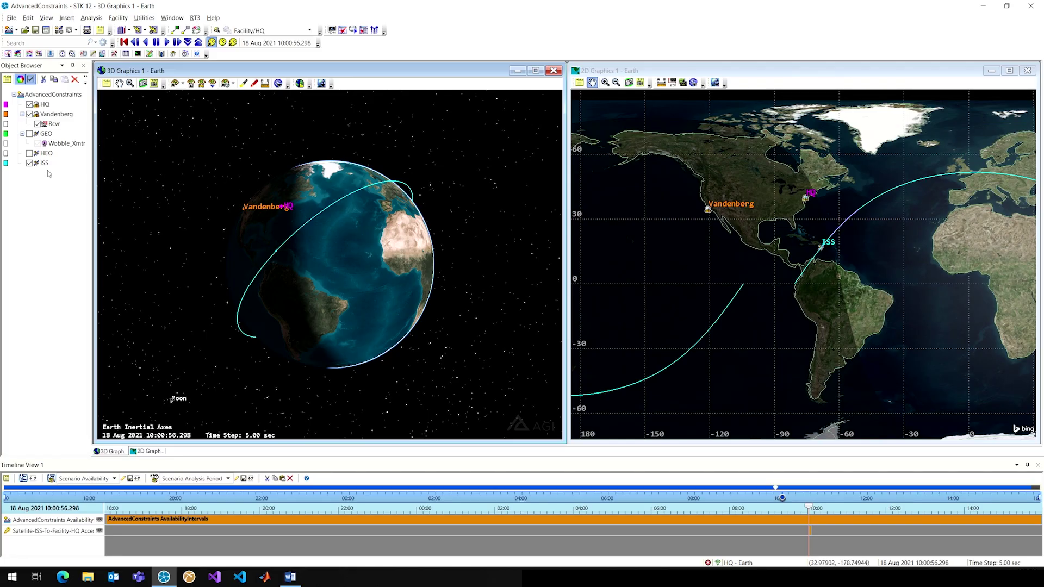
- Hide the ISS satellite and reset the animation to the scenario start time
left_click(30, 166)
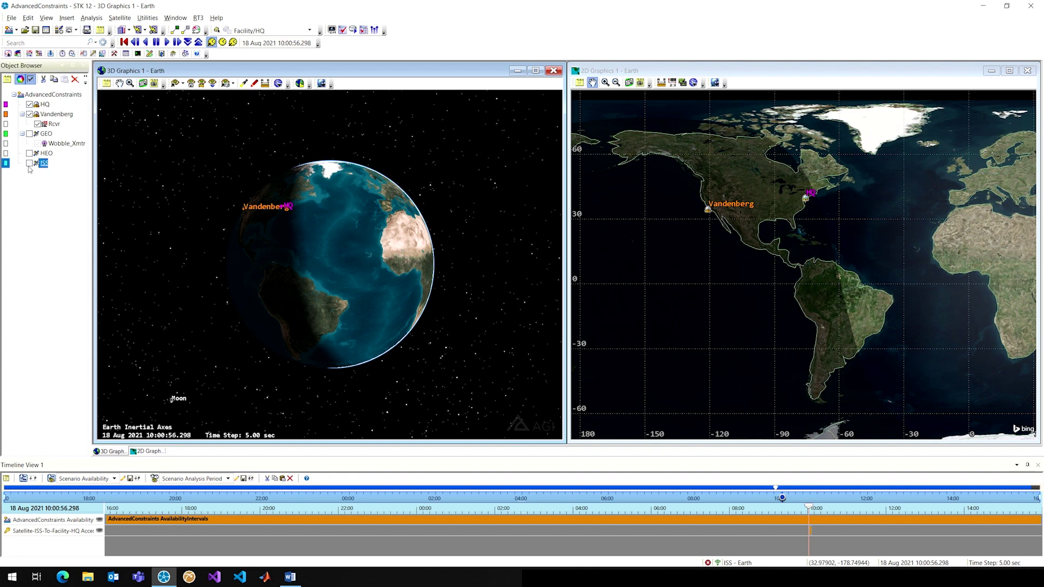
left_click_drag(491, 183, 466, 177)
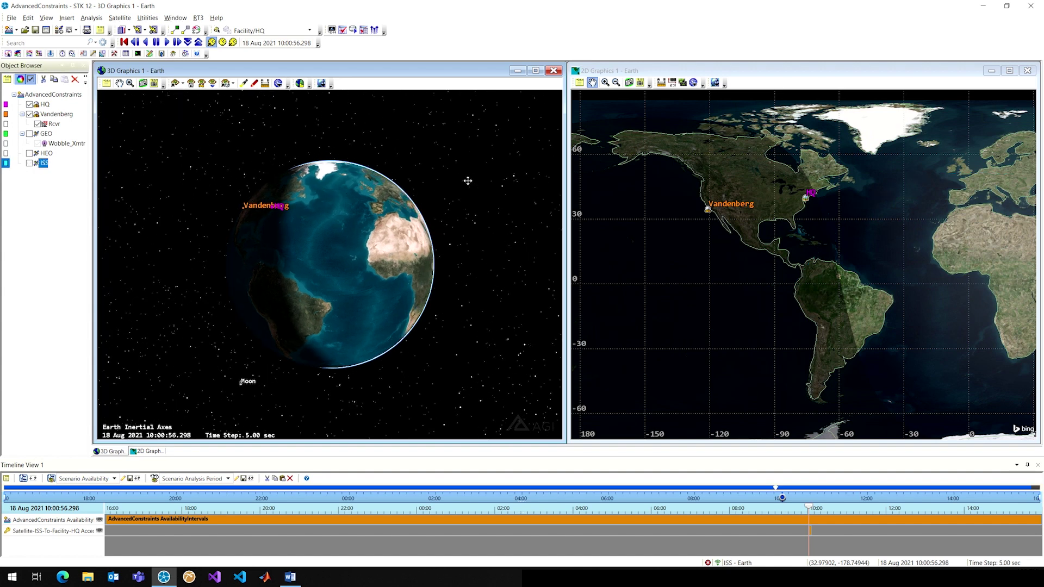
left_click(124, 43)
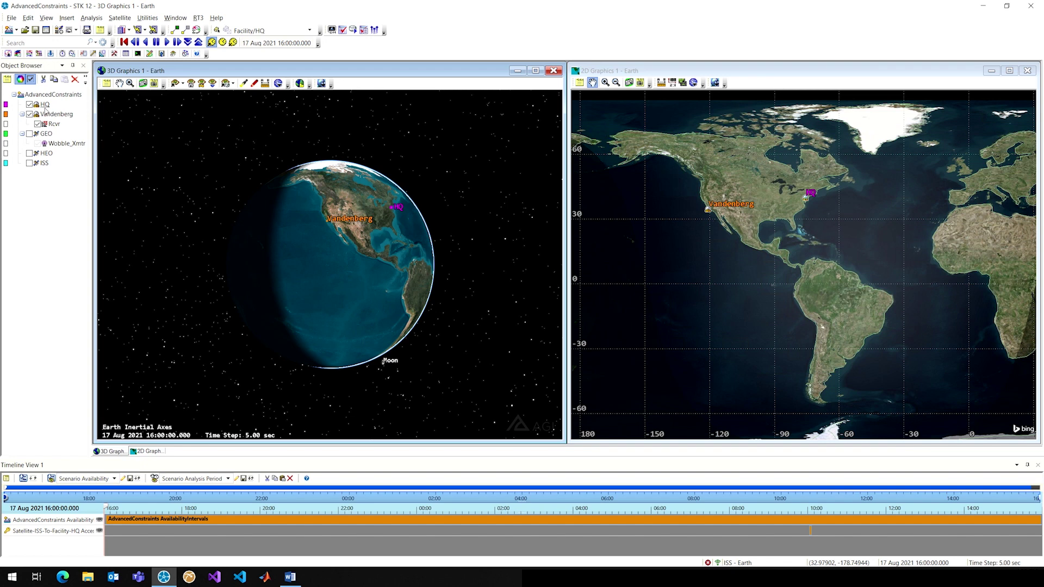
- Display the HEO satellite and frame its orbit around Earth in the 3D view
left_click(30, 154)
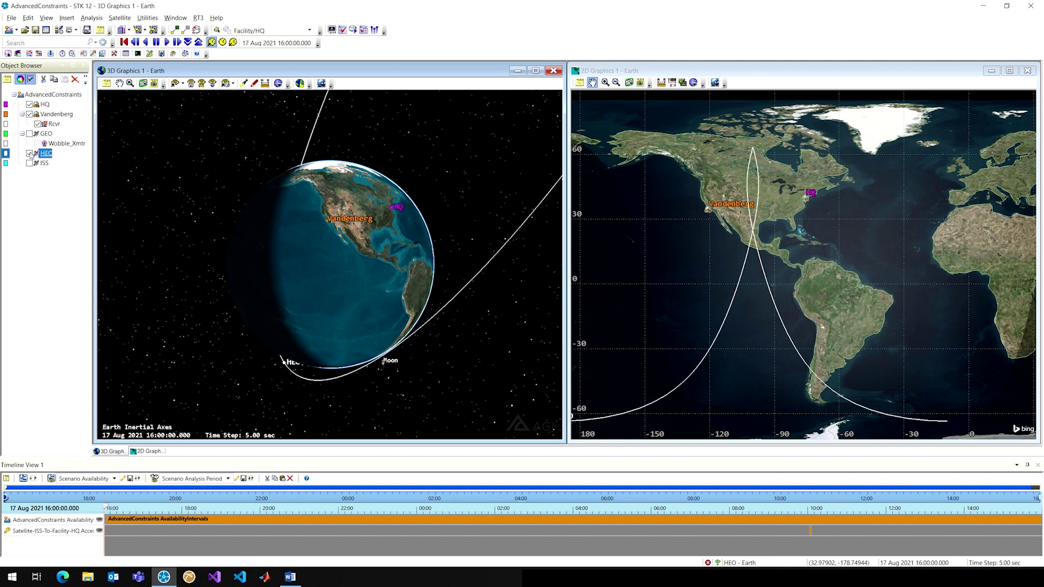
scroll(370, 202, "down", 10)
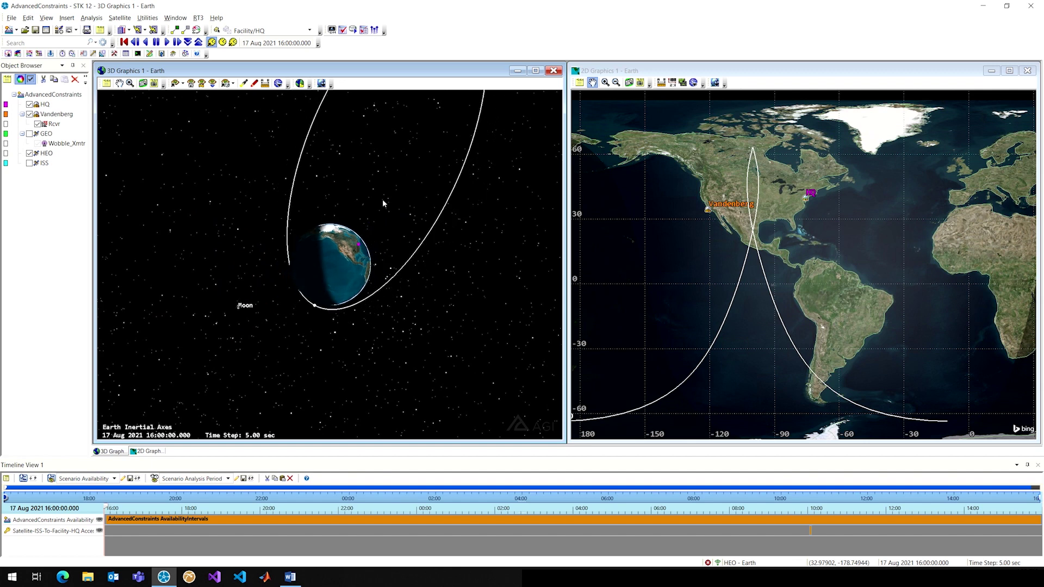
left_click_drag(382, 196, 301, 189)
scroll(389, 275, "up", 8)
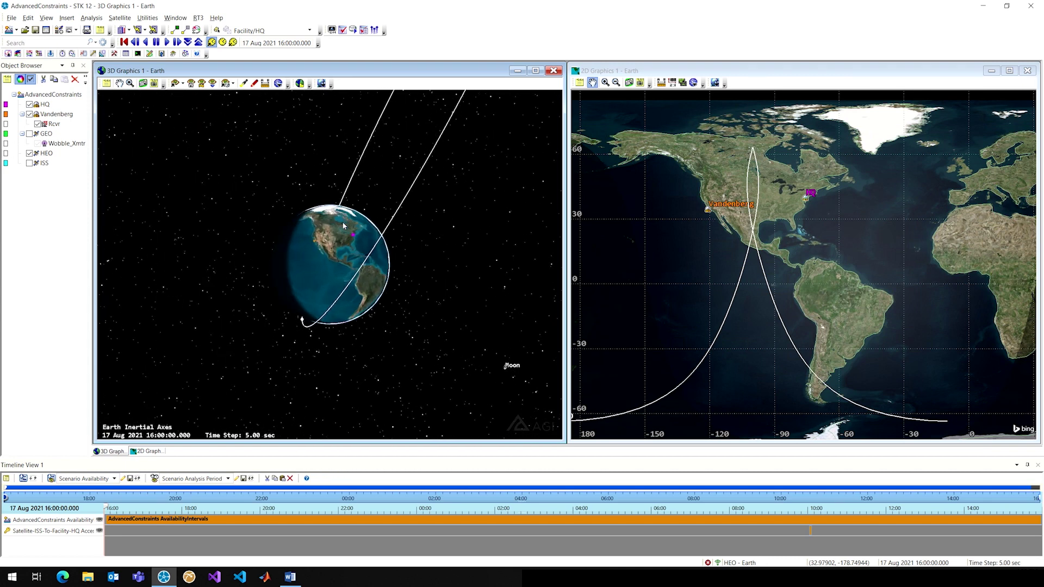
scroll(344, 225, "up", 2)
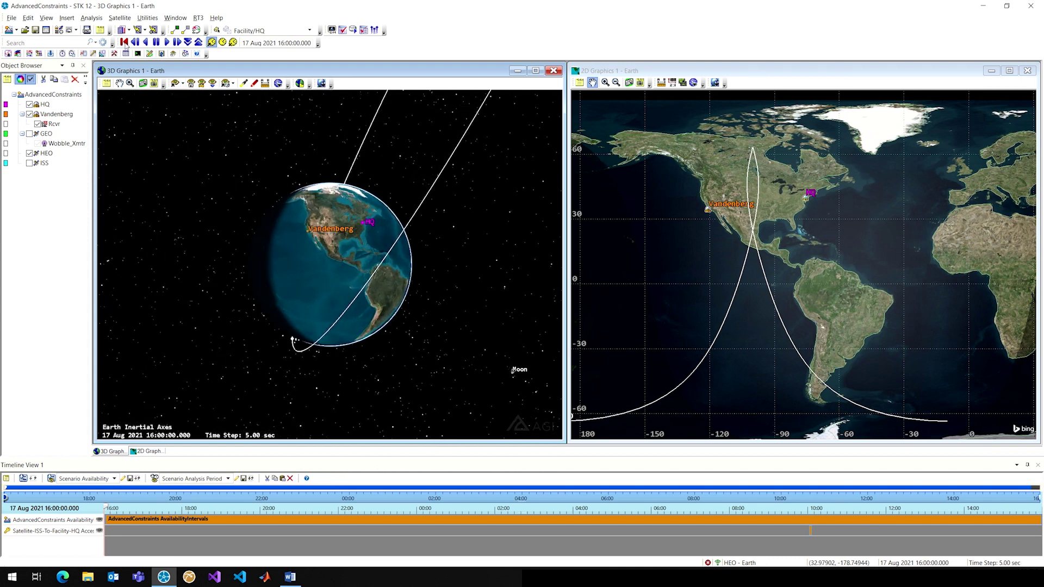
- Compute access from the HEO satellite to the HQ facility using object time periods
left_click(176, 30)
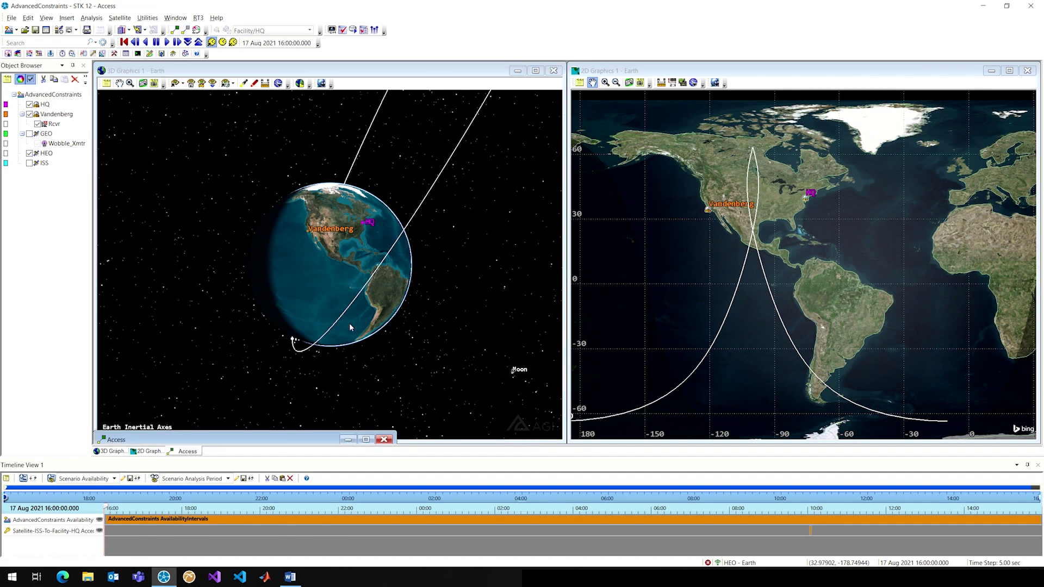
double_click(295, 442)
left_click_drag(411, 249, 703, 117)
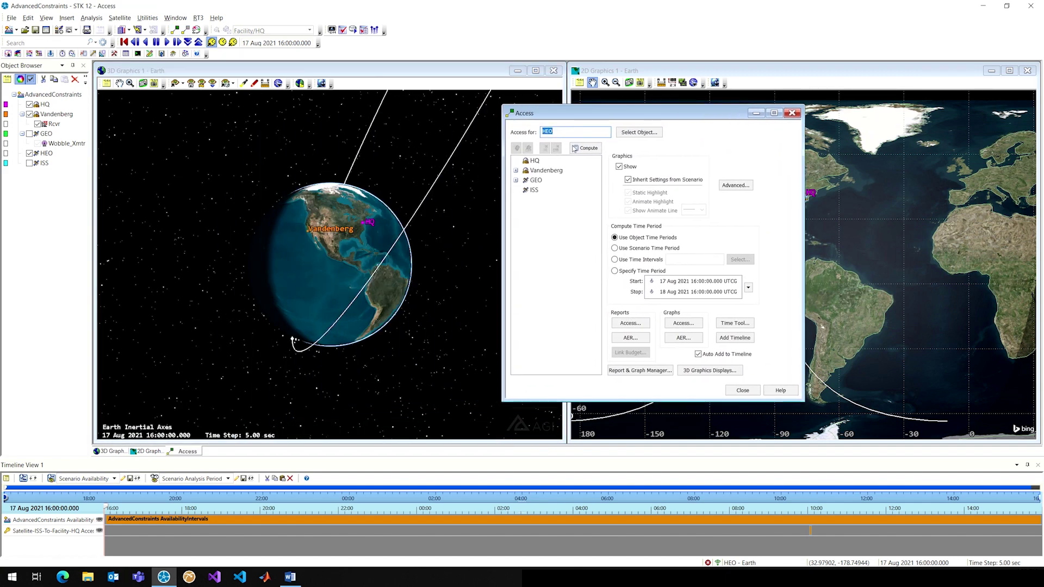
left_click(529, 162)
left_click(586, 148)
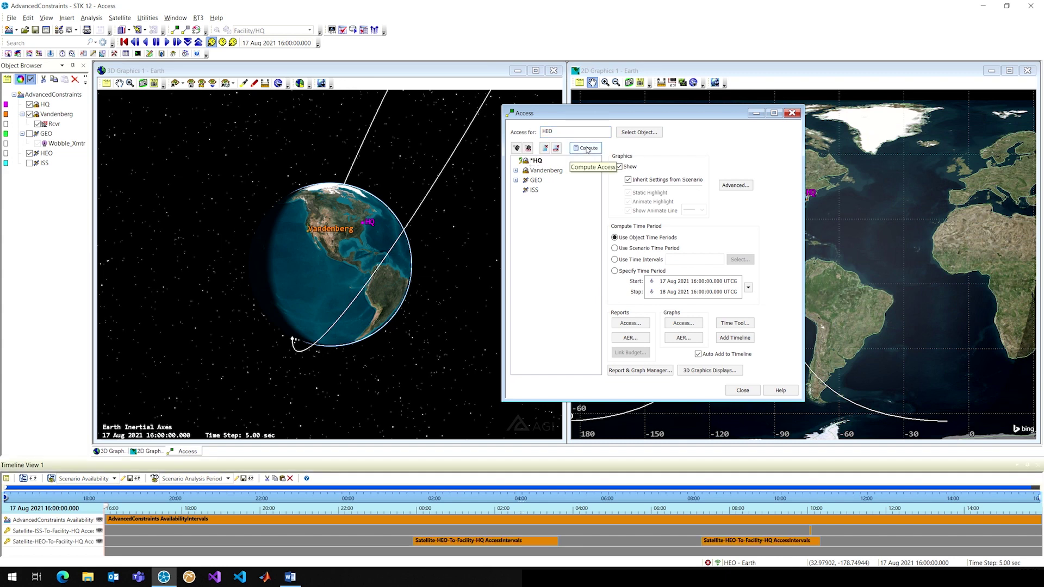
left_click_drag(622, 116, 475, 118)
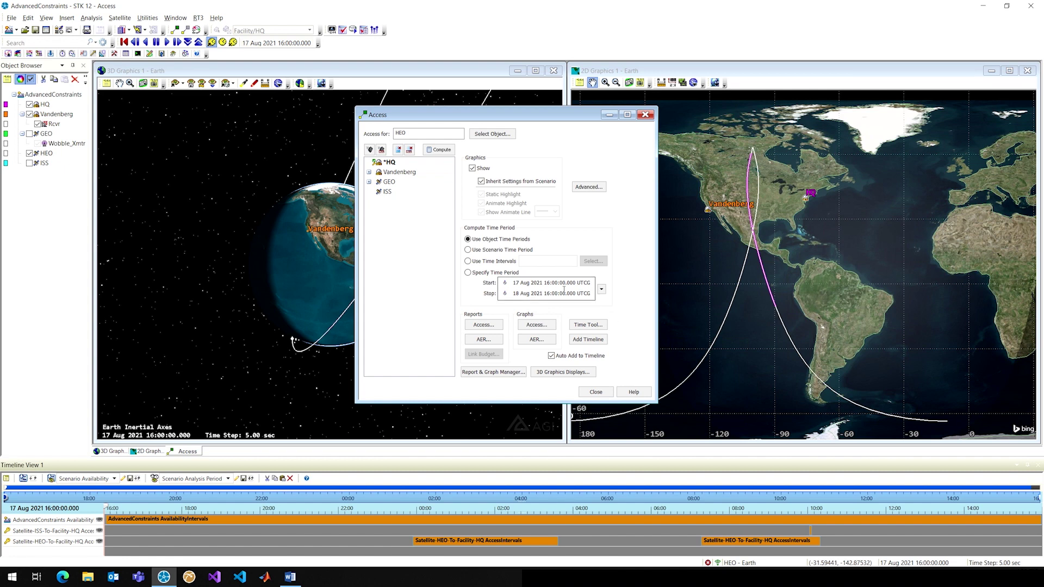
left_click(311, 231)
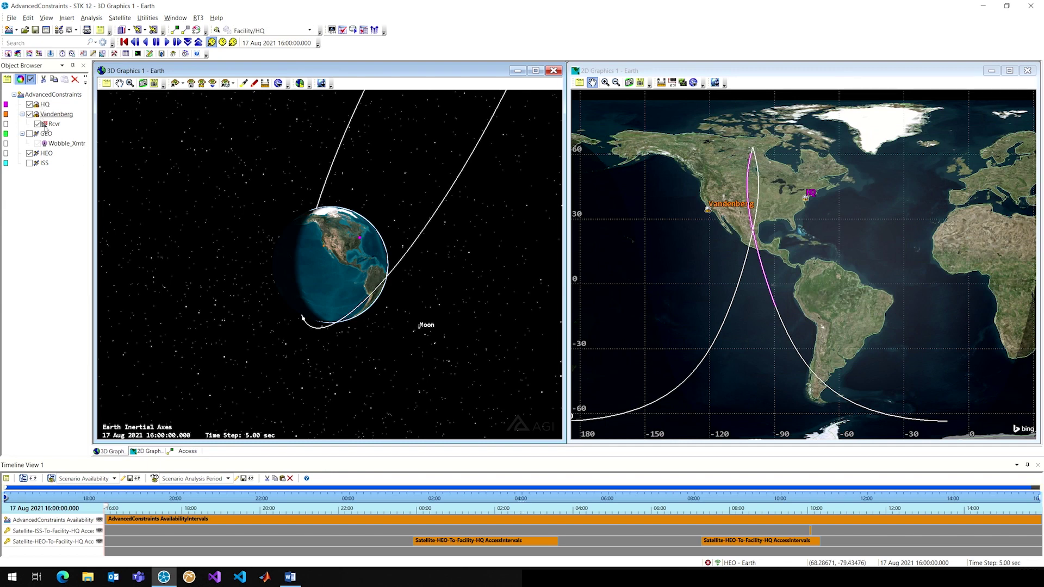
- Turn off the Lighting constraint in the HQ facility's Sun constraints and apply the change
right_click(43, 106)
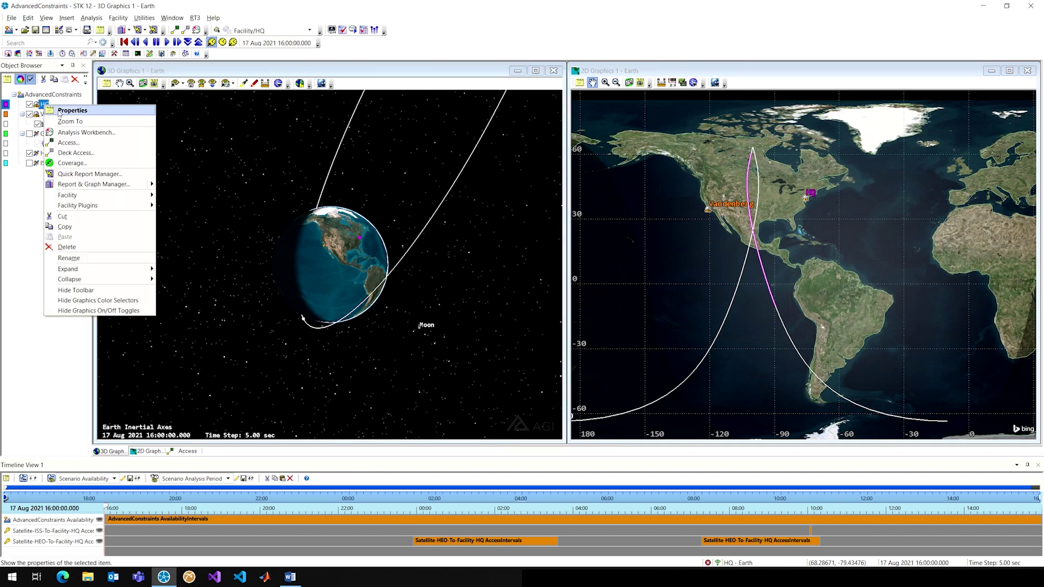
left_click(55, 110)
scroll(186, 328, "down", 3)
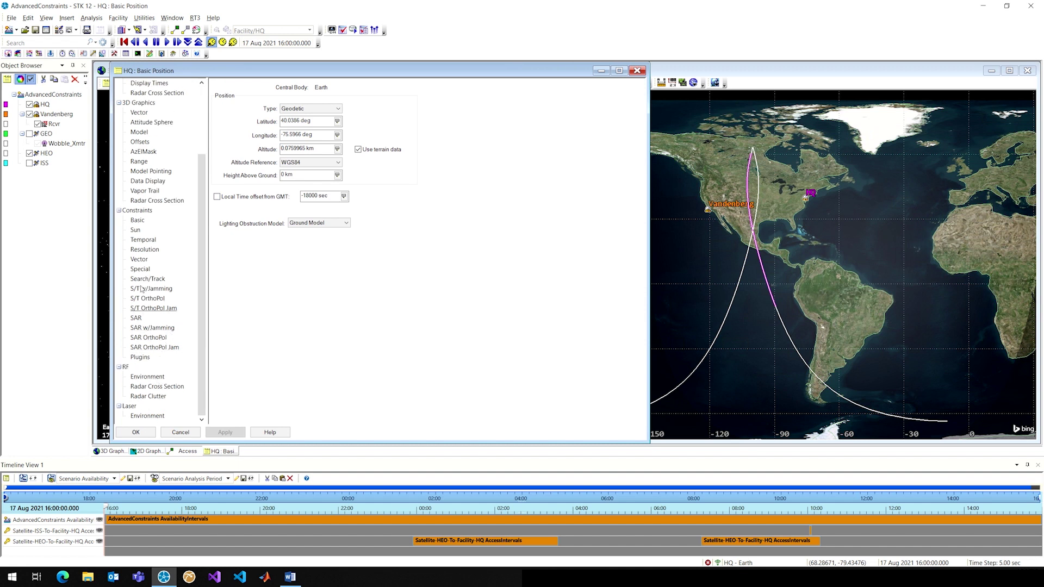
left_click(136, 231)
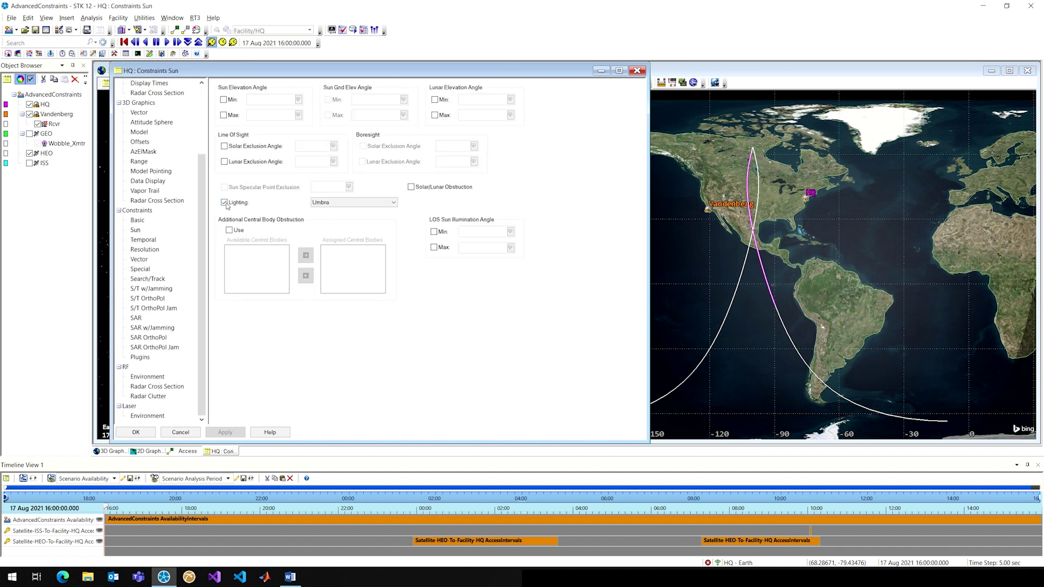
left_click(225, 203)
left_click(224, 433)
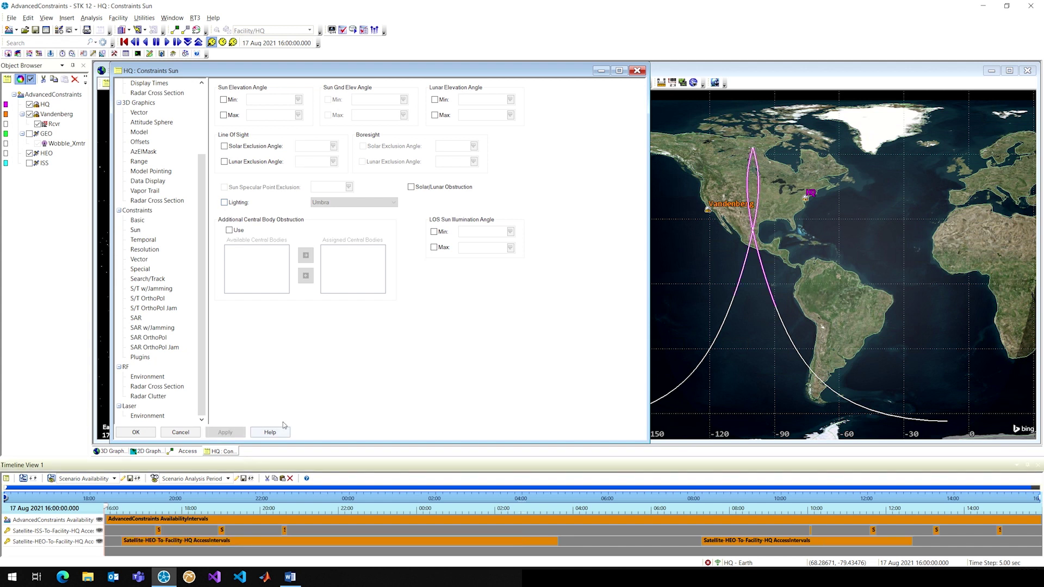
left_click(143, 435)
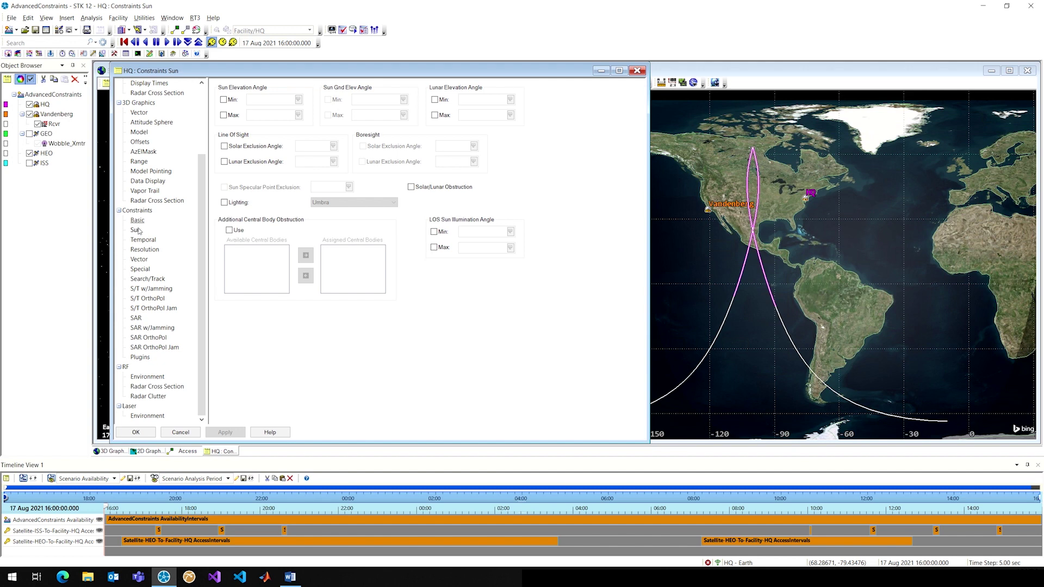
- Add the HQ-to-HEO vector as a component in HQ's Vector constraints
left_click(140, 261)
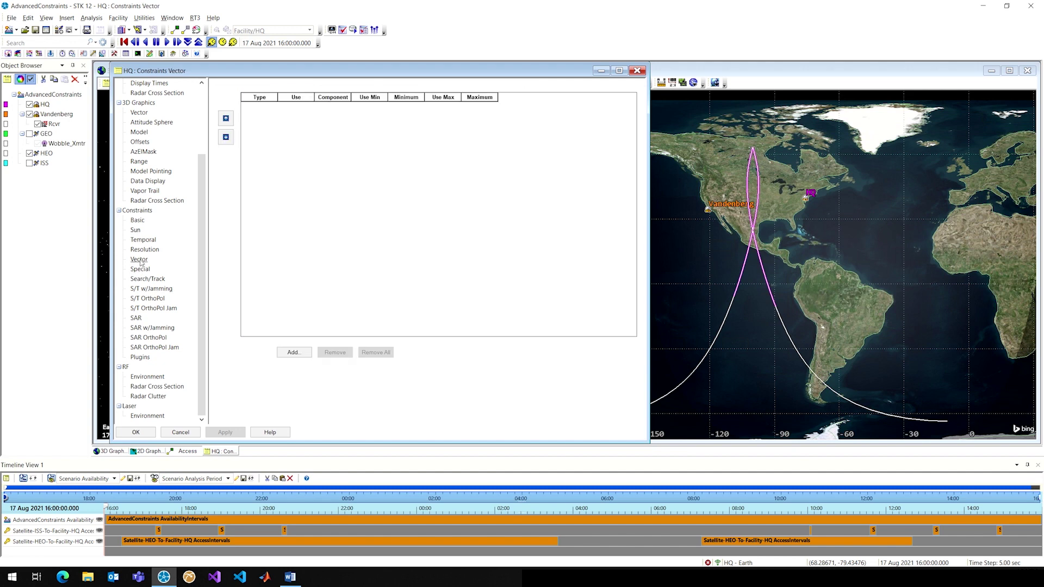
left_click(294, 352)
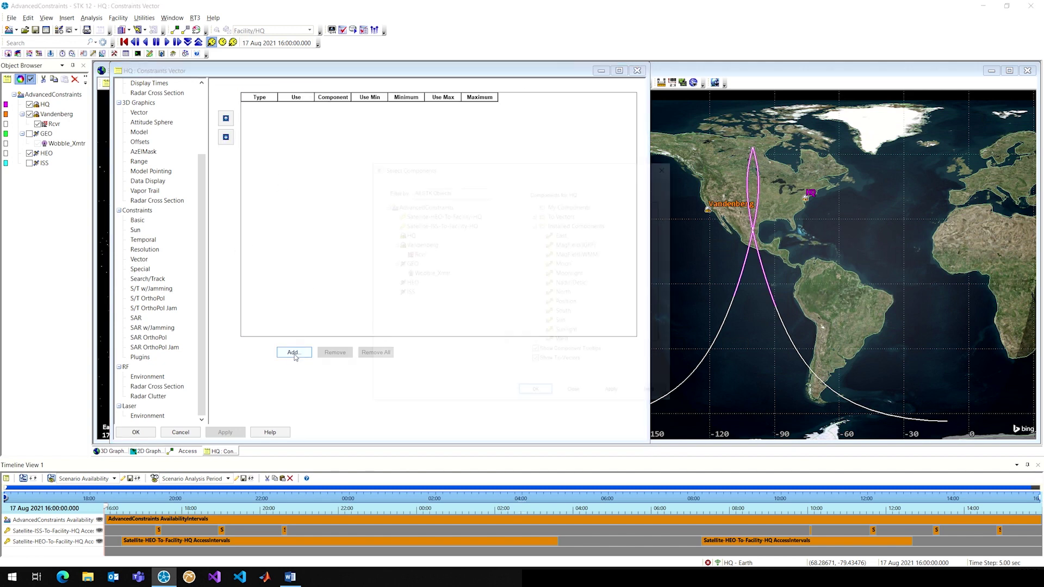
left_click_drag(552, 171, 509, 137)
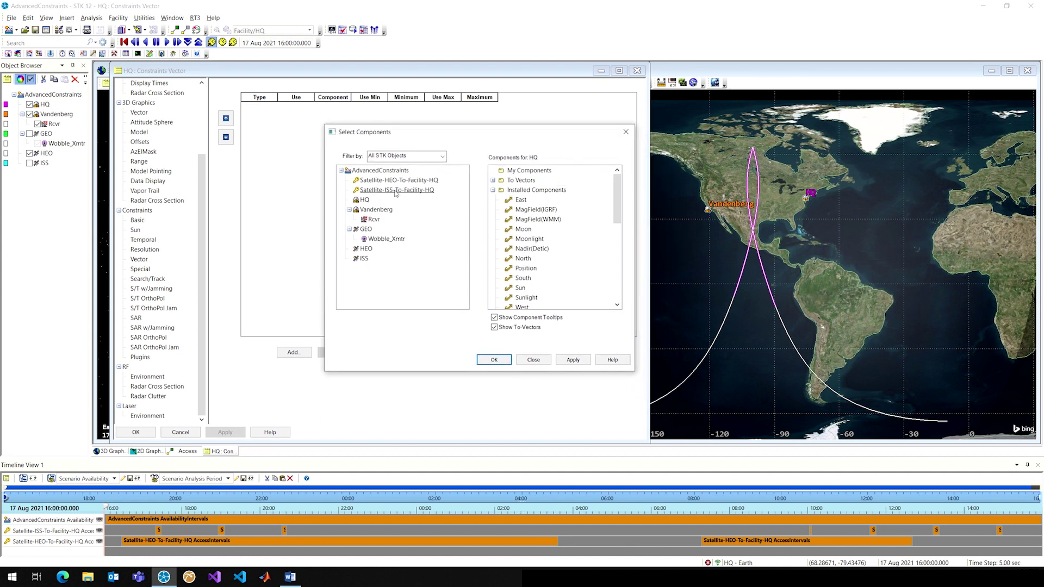
left_click(500, 182)
left_click(493, 180)
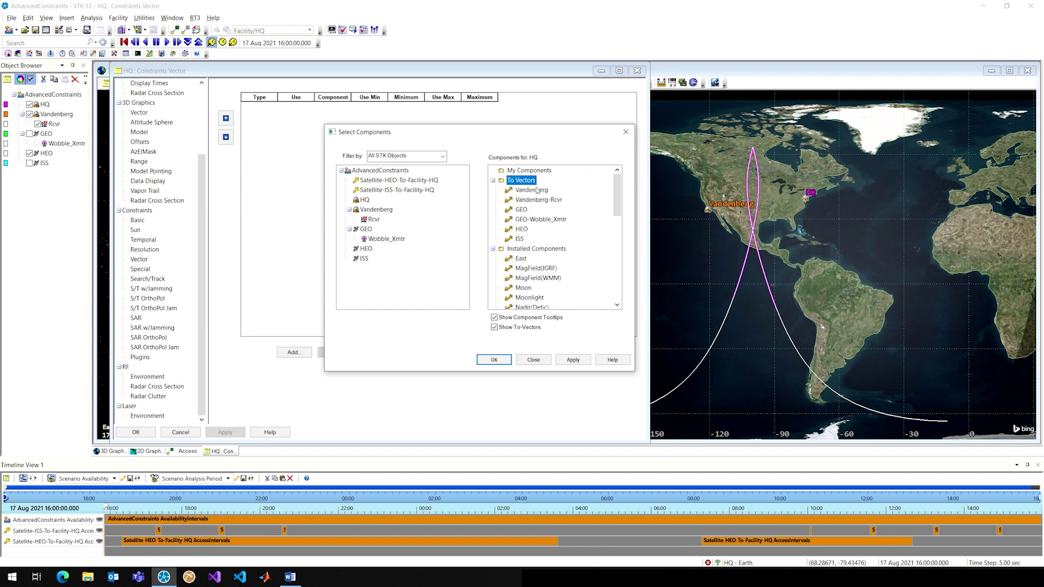
left_click(521, 230)
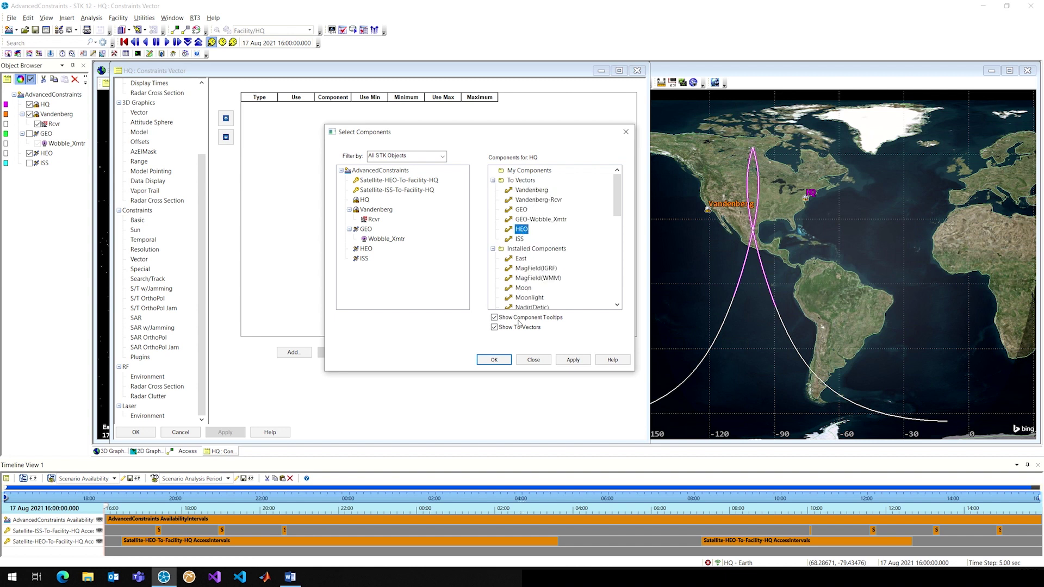
left_click(494, 358)
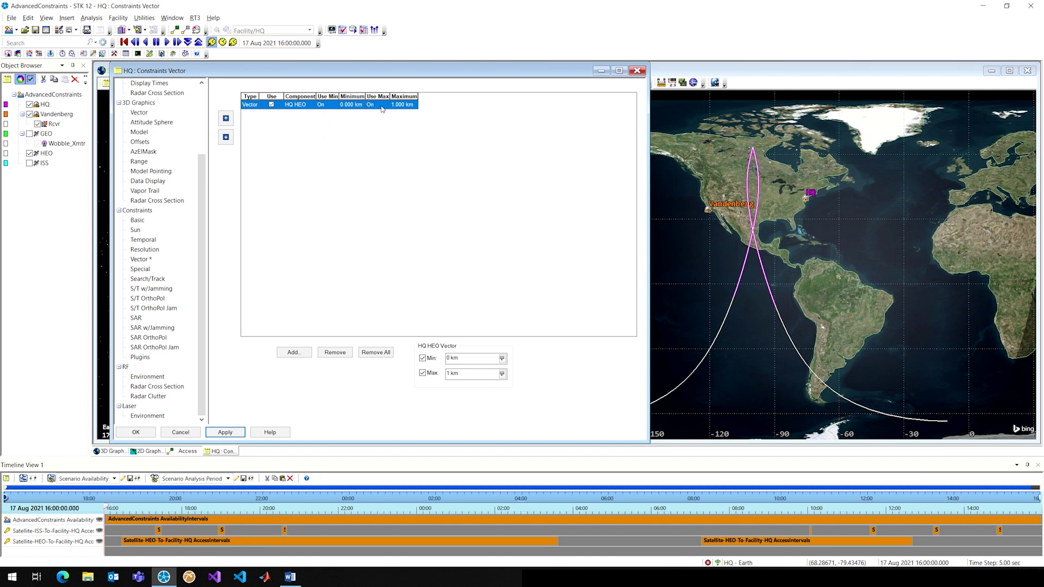
- Constrain the HQ HEO vector to a minimum of 20000 km with no maximum, and apply it to HQ
left_click(328, 109)
left_click(455, 357)
left_click(422, 373)
key("Tab")
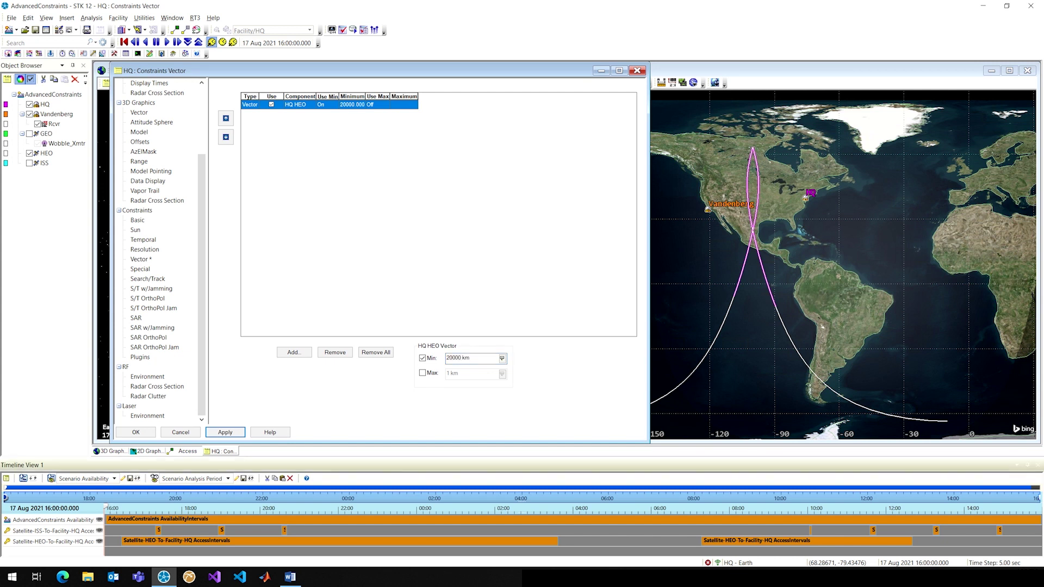
left_click(232, 434)
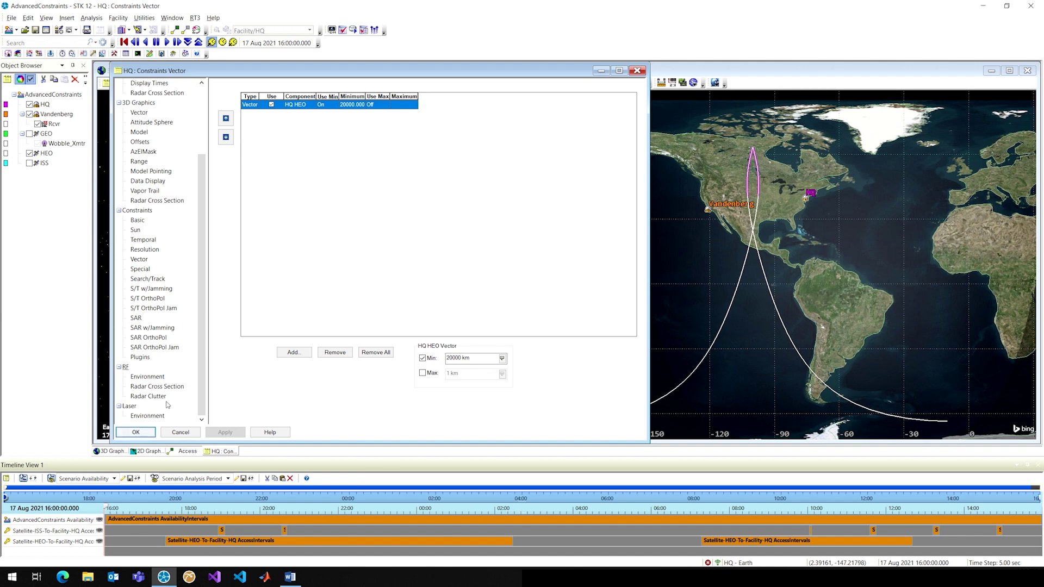
left_click(134, 433)
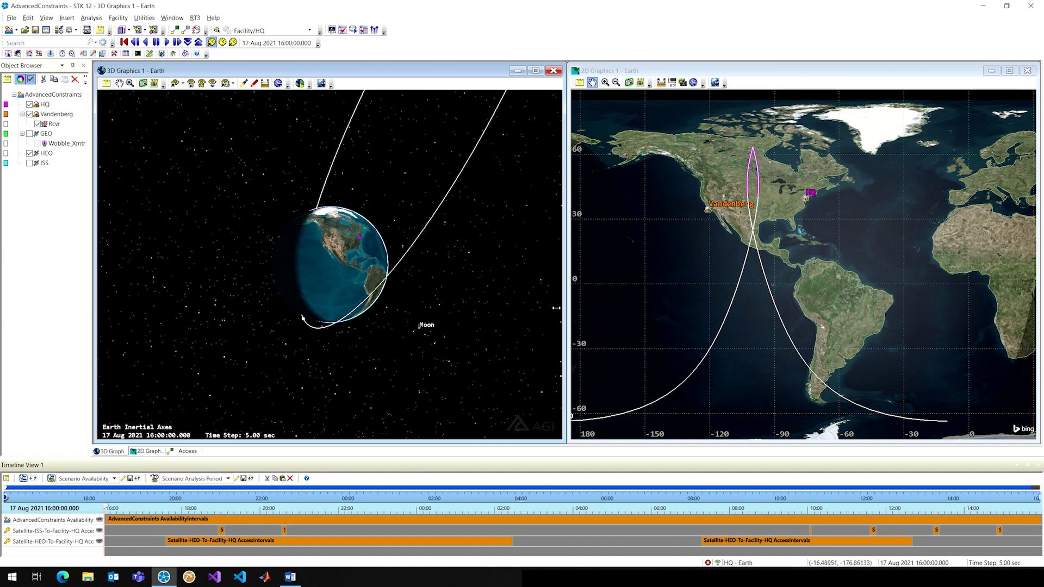
- Inspect the HEO orbit in the 3D view and bring up the access settings for HEO
left_click_drag(440, 254, 413, 257)
scroll(449, 244, "down", 5)
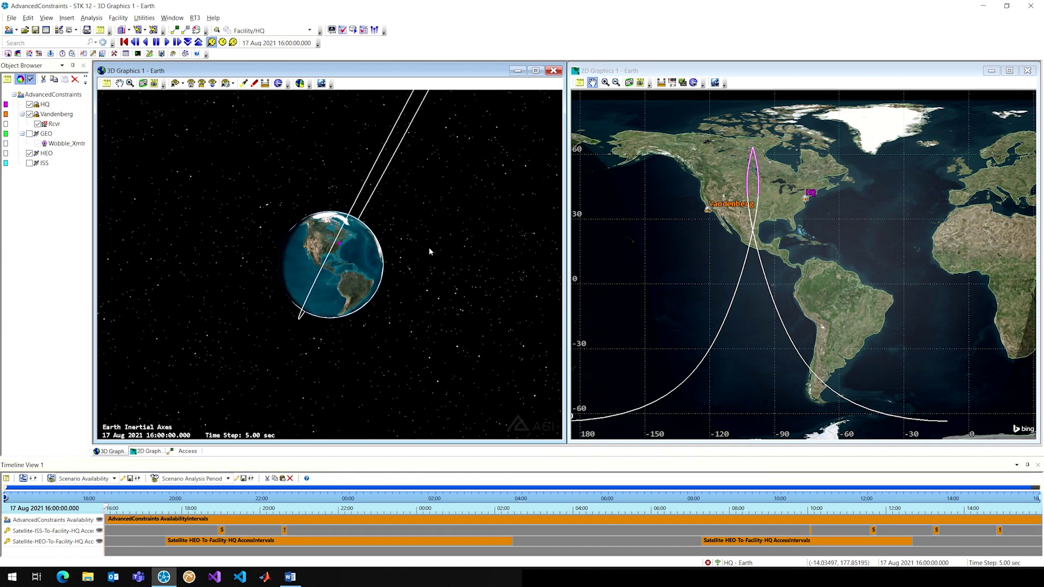
left_click(185, 452)
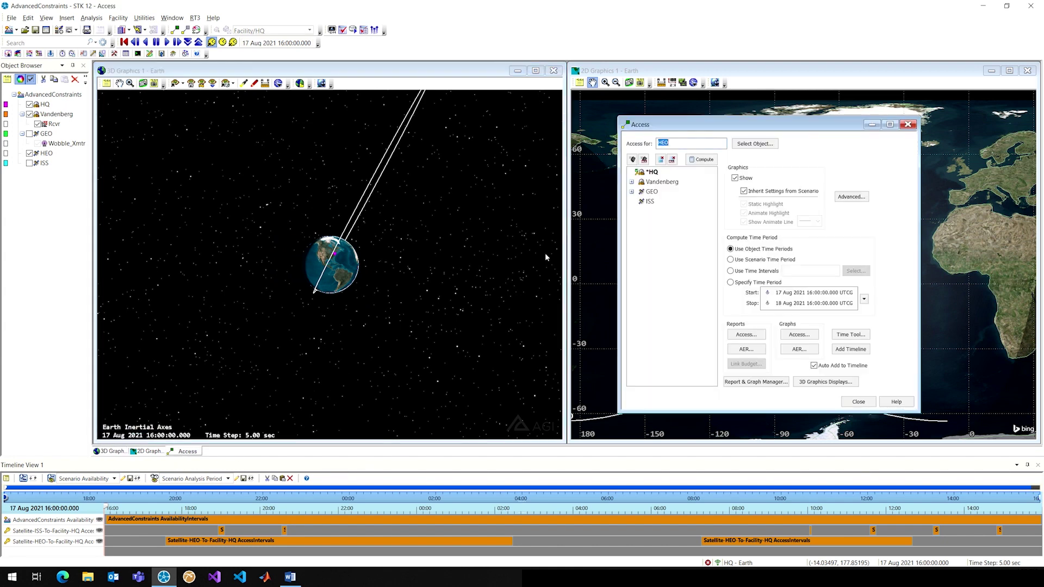
left_click_drag(672, 131, 347, 139)
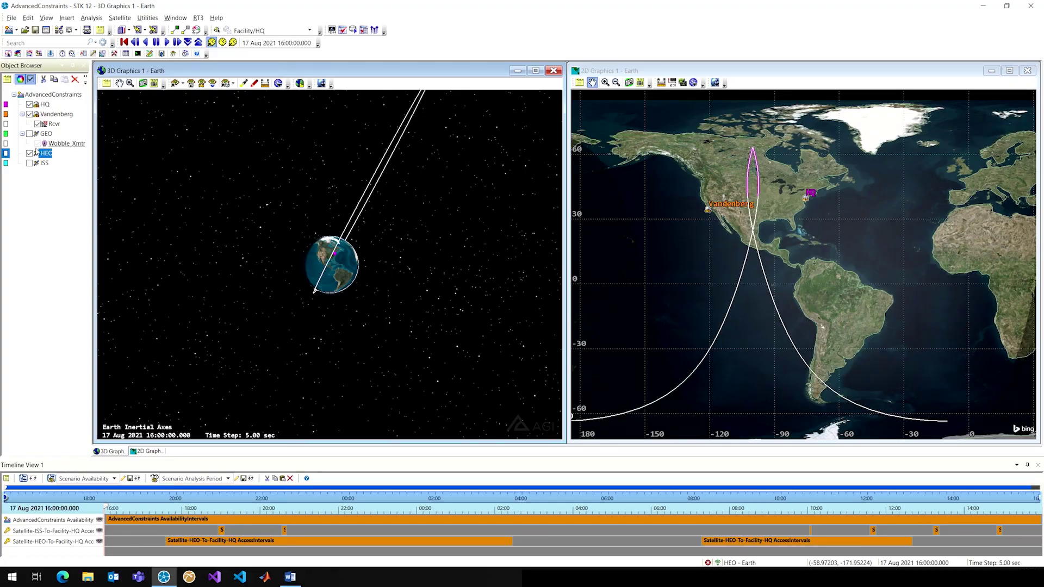
- Disable the use of the HEO vector constraint on the HQ facility
right_click(46, 105)
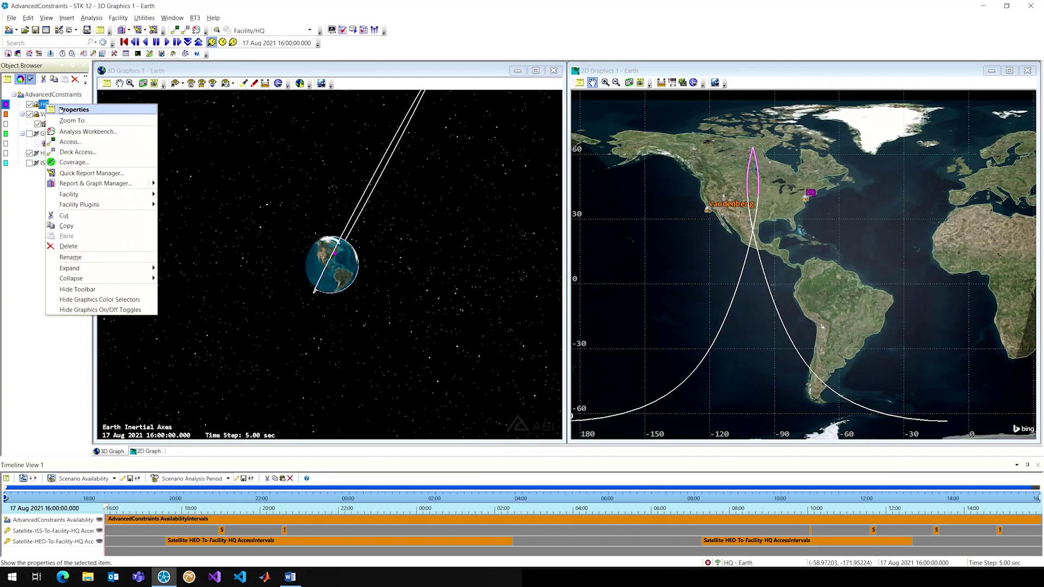
left_click(61, 110)
scroll(141, 375, "down", 10)
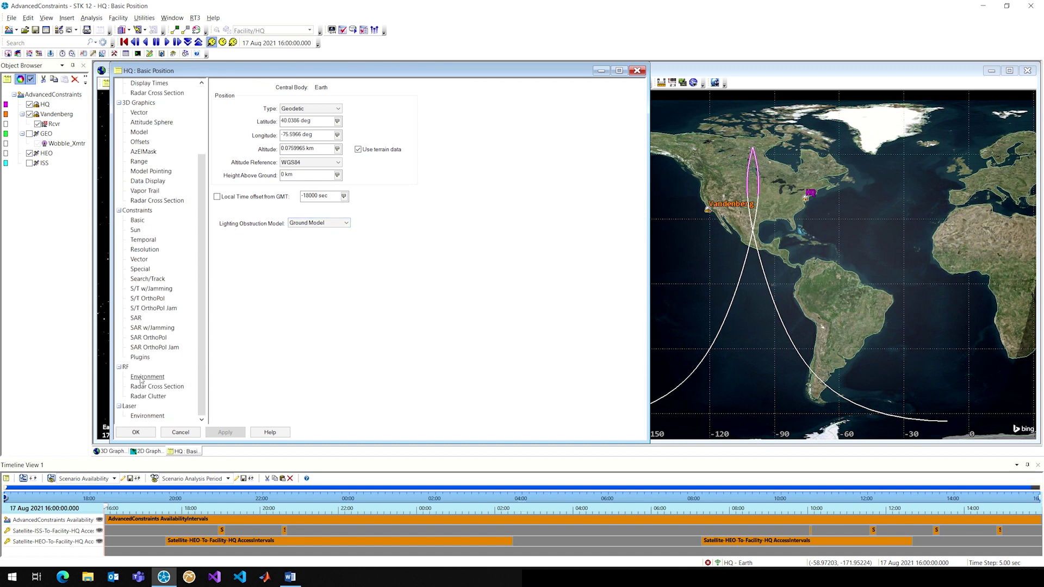
left_click(139, 259)
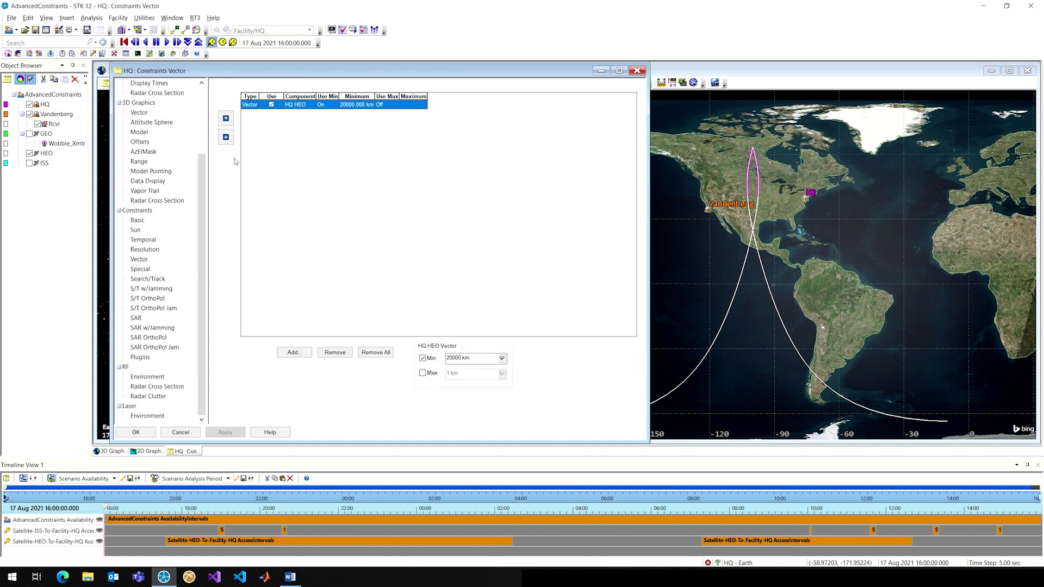
left_click(272, 105)
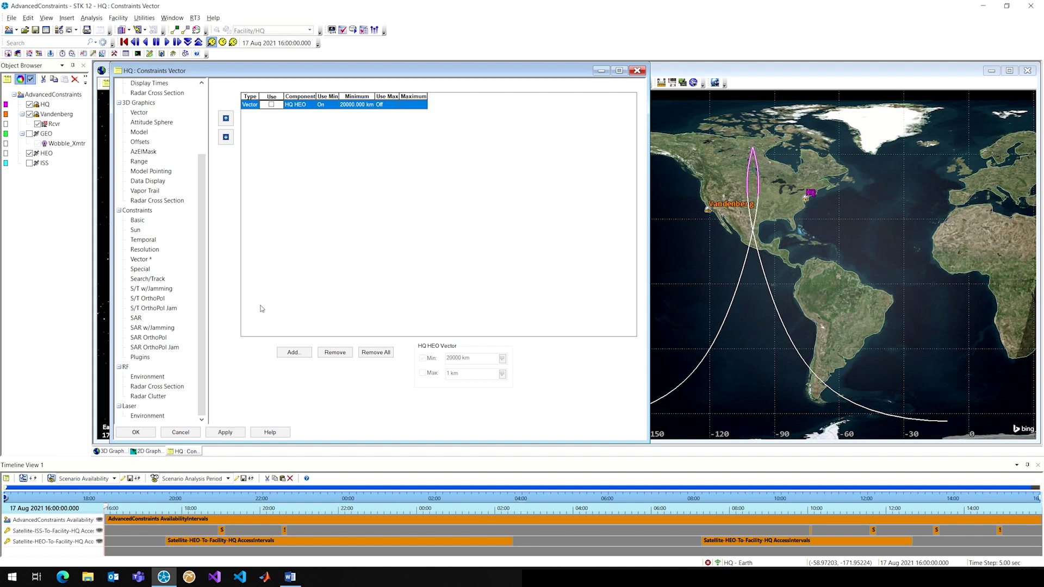
- Enable HQ's temporal interval constraint and browse the time interval components available for import
left_click(144, 241)
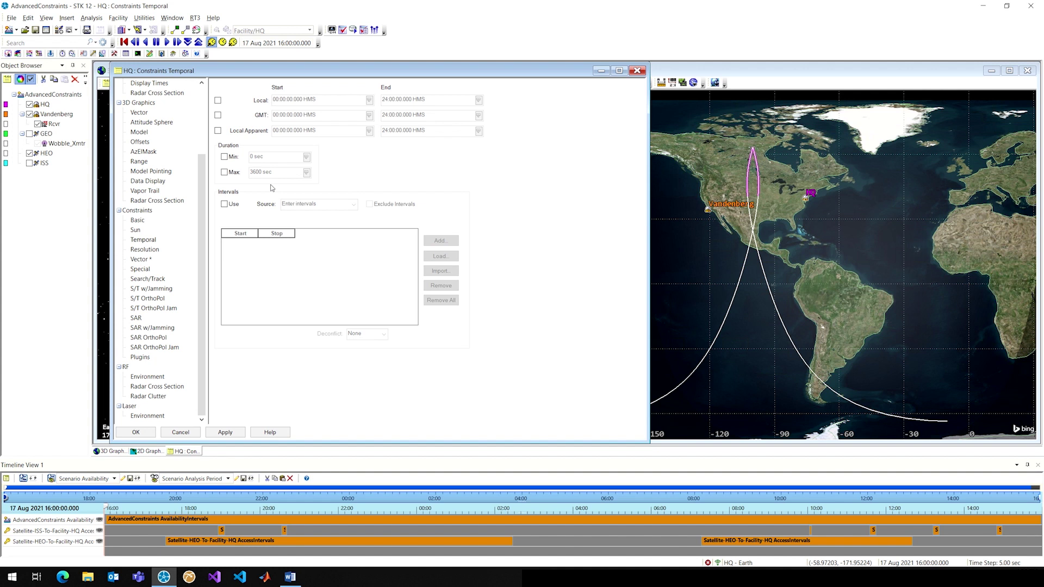
left_click(225, 204)
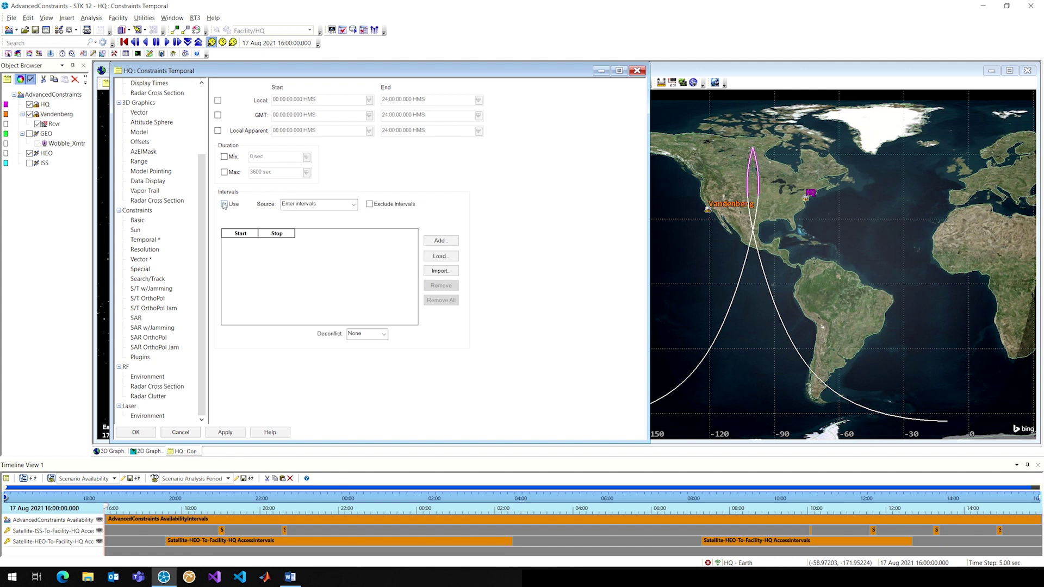
left_click(442, 271)
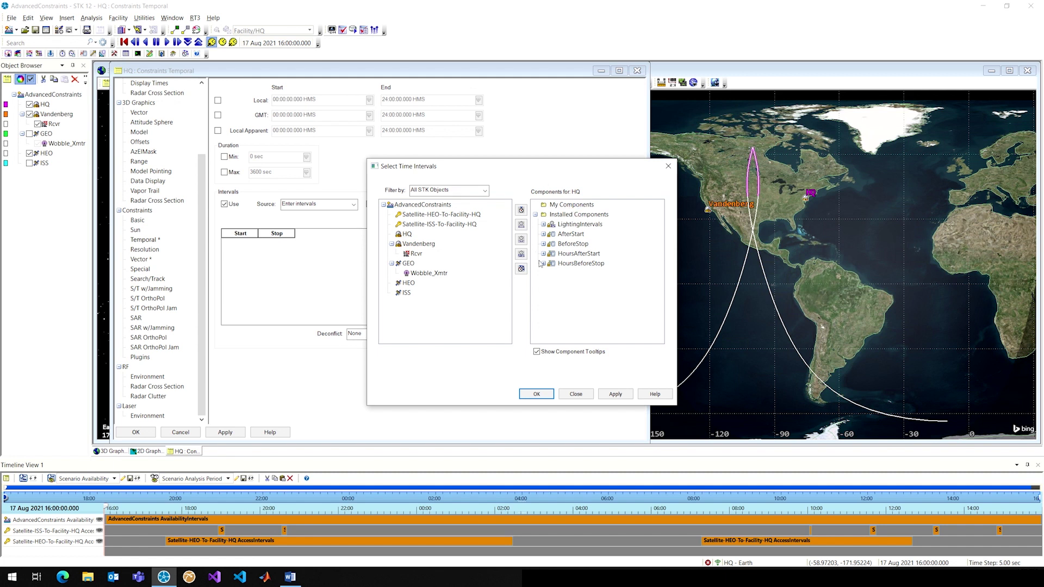
mouse_move(589, 233)
mouse_move(583, 256)
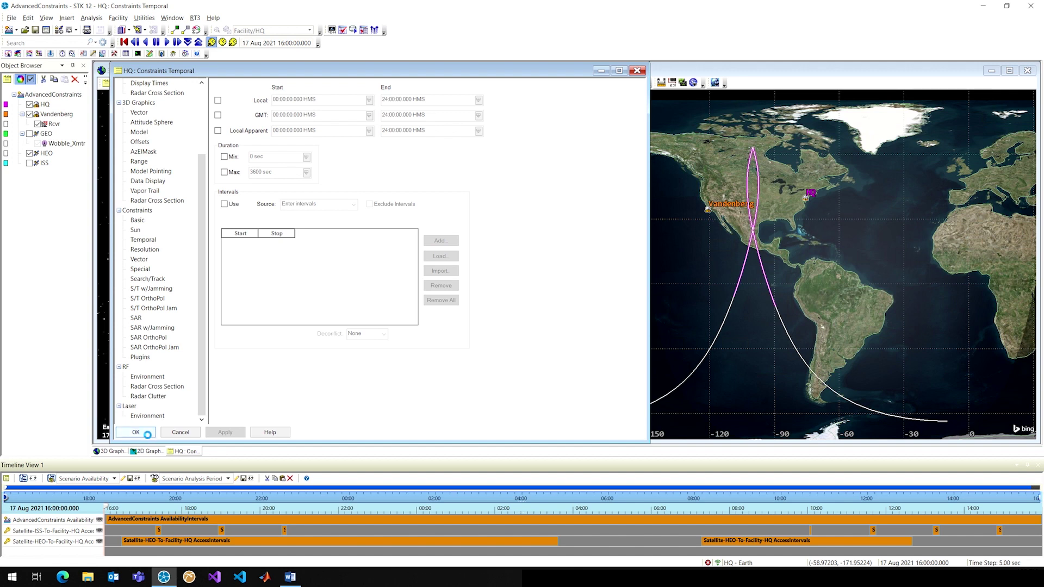
left_click(147, 435)
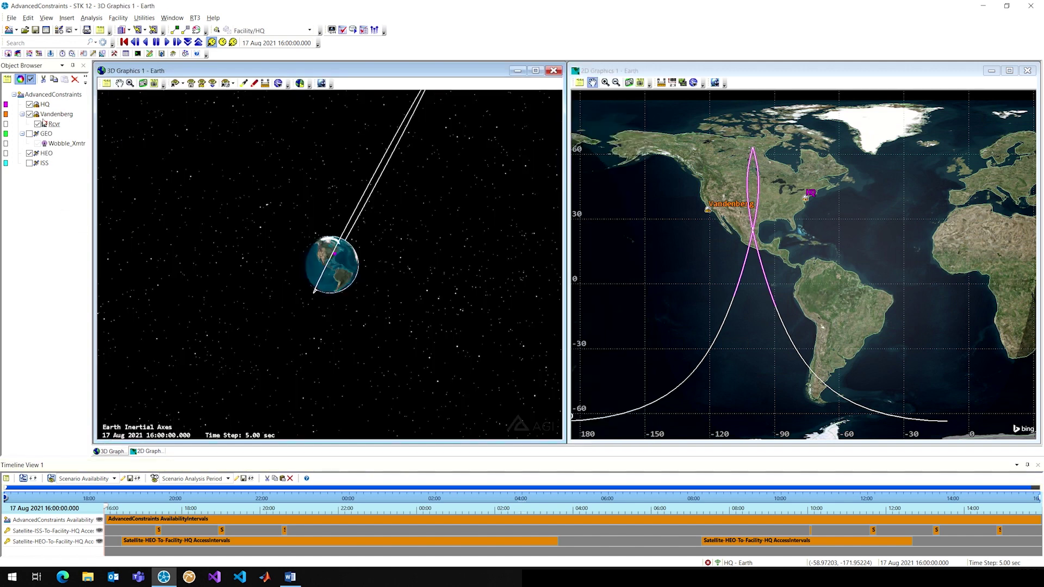
- Enable the Ground Track constraint in the HEO satellite's Advanced constraints with Ascending Only
right_click(44, 154)
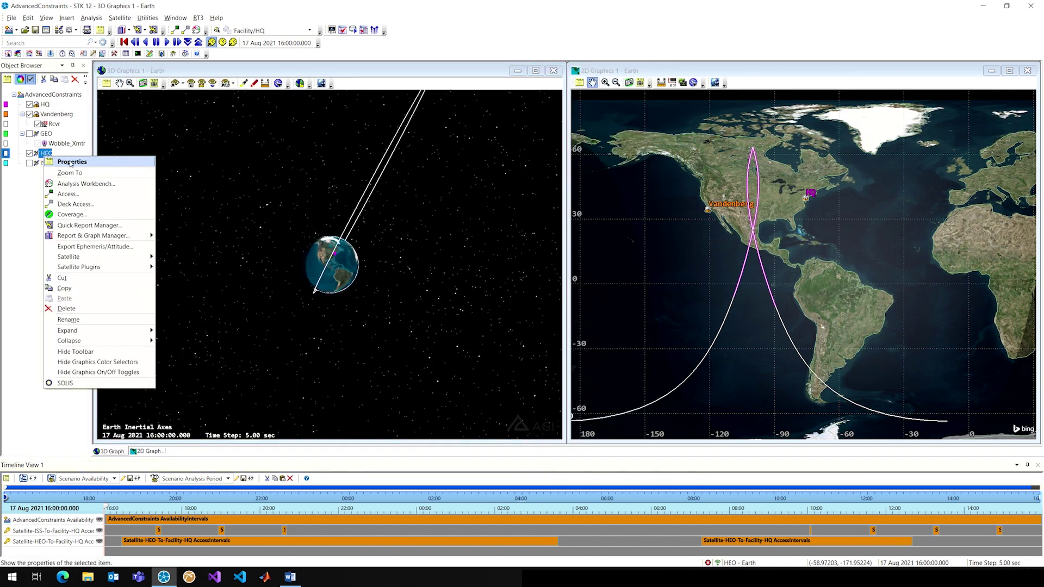
left_click(70, 162)
scroll(174, 288, "down", 5)
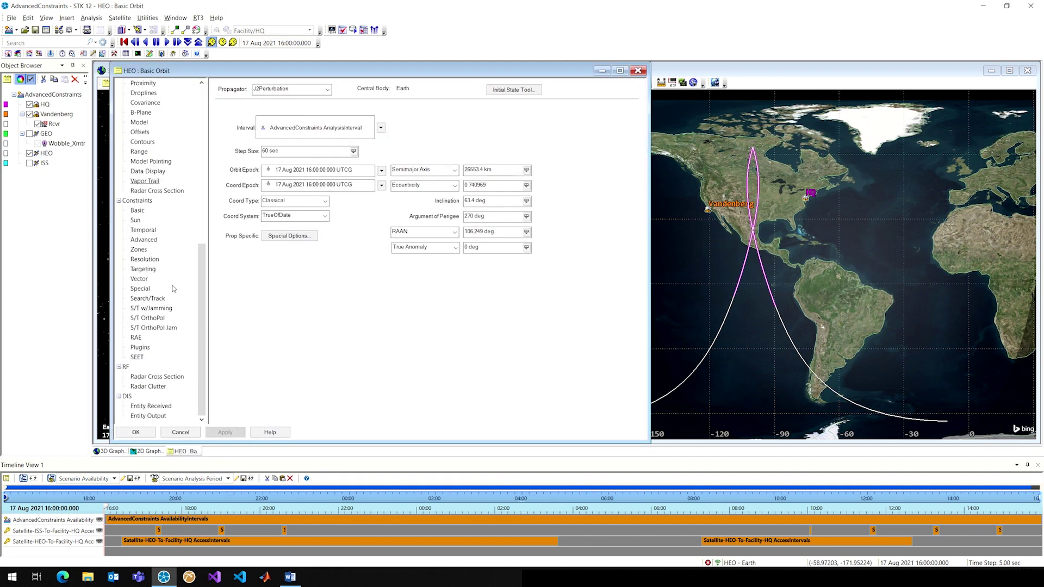
left_click(141, 251)
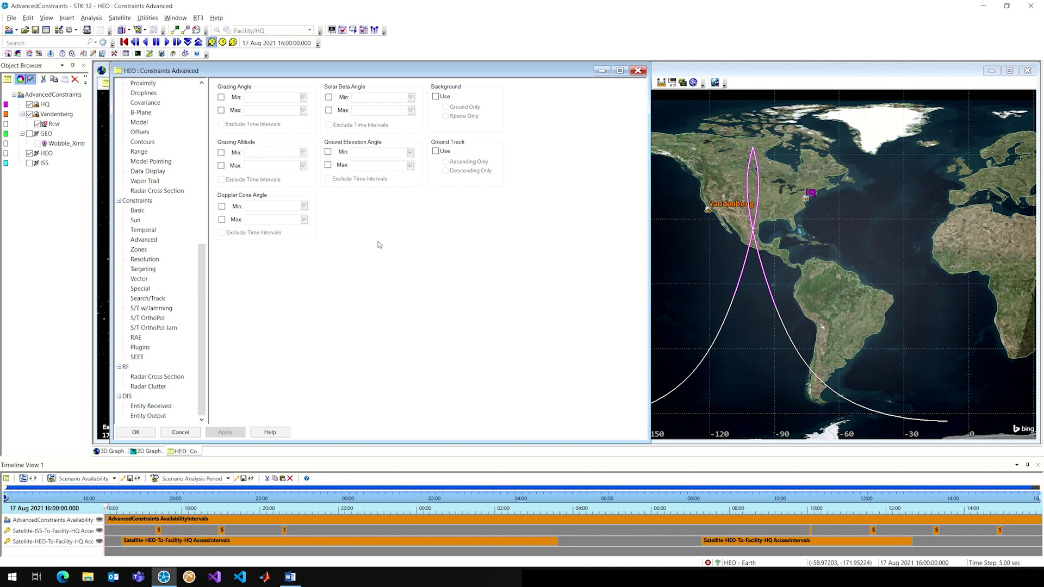
left_click(150, 241)
left_click(444, 152)
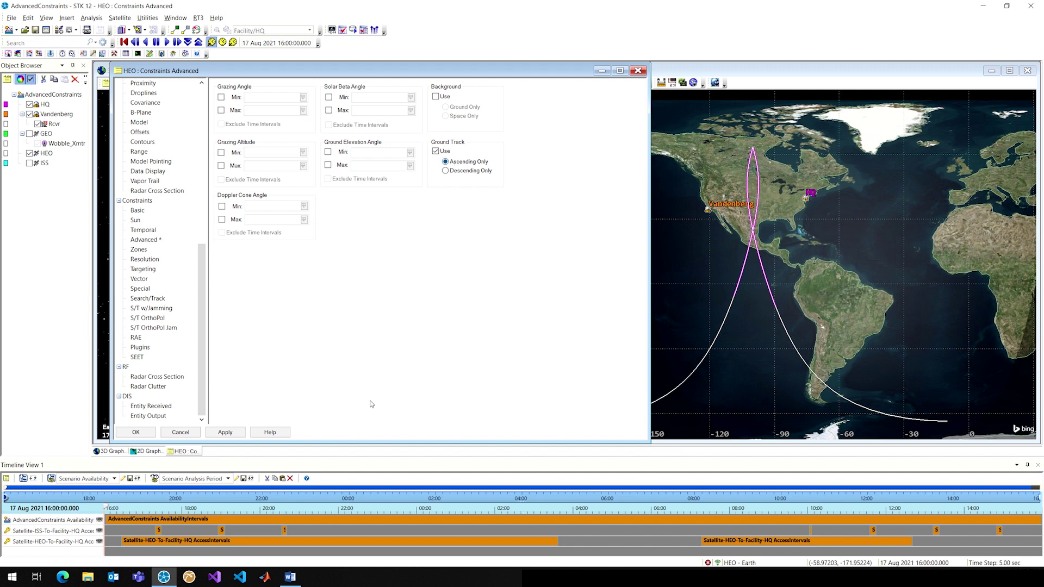
left_click(234, 439)
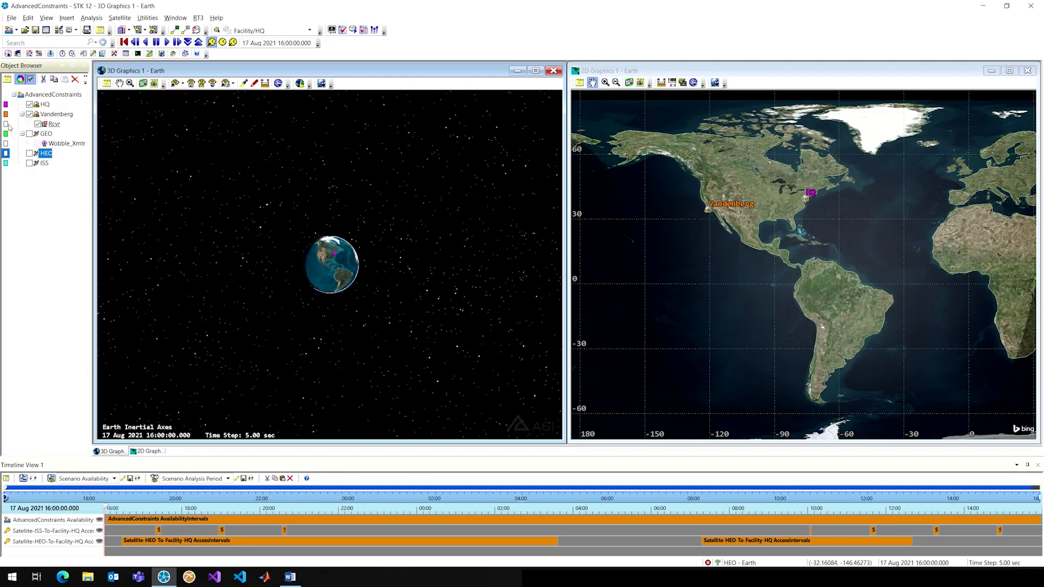
- Display the GEO satellite with its transmitter contours and play the scenario animation forward
left_click(29, 133)
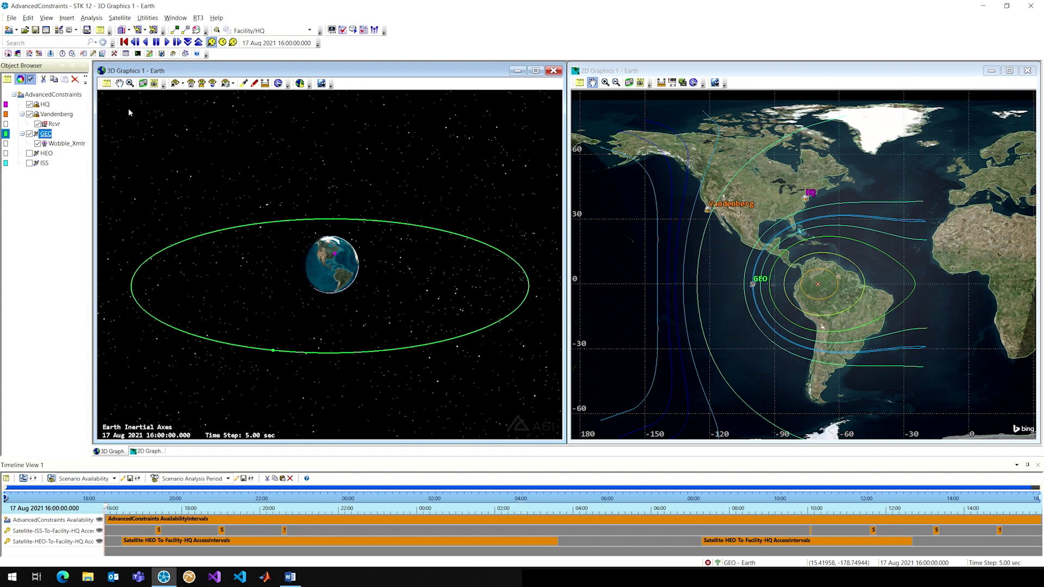
left_click(166, 43)
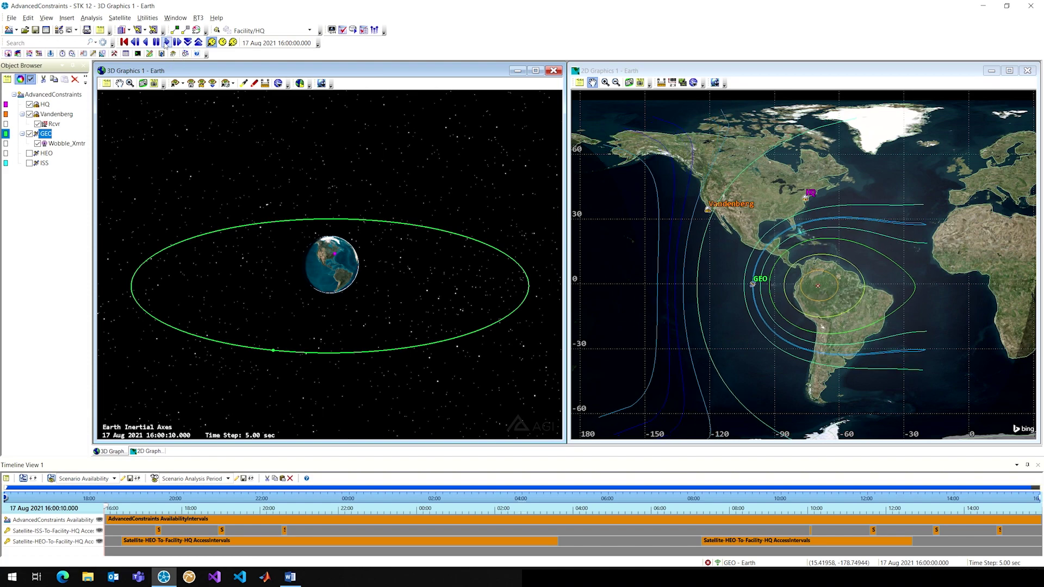